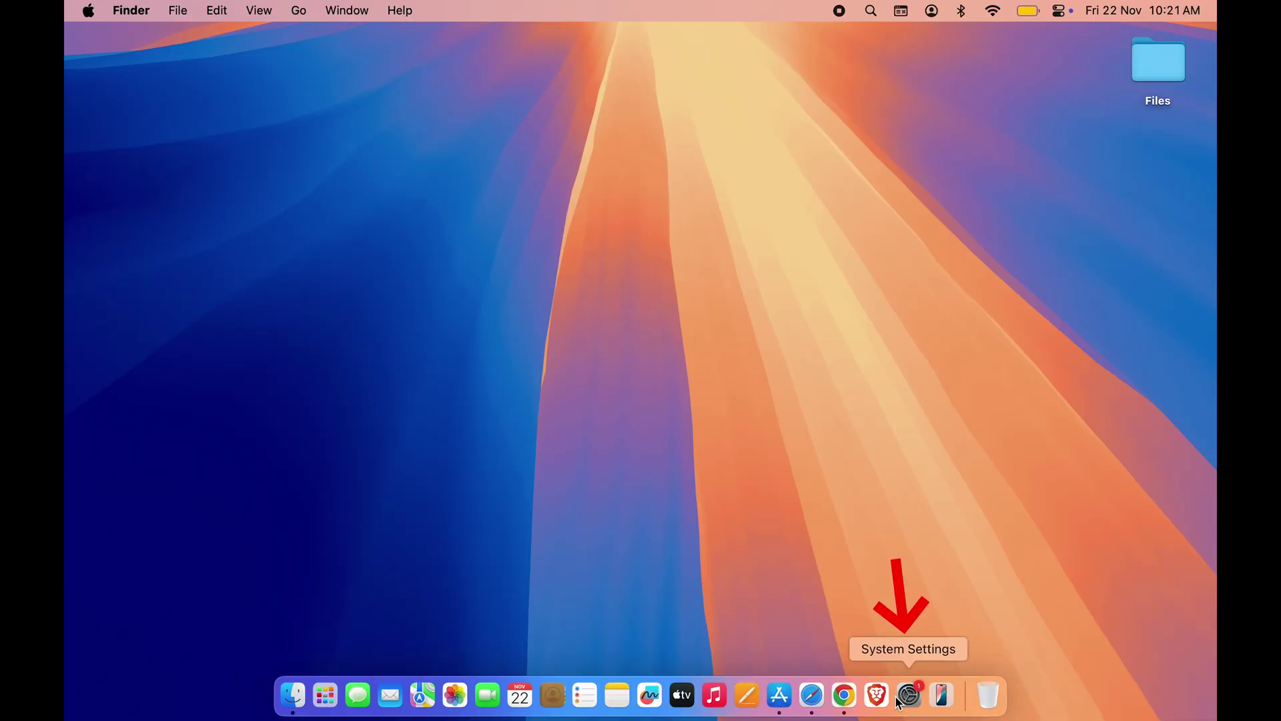
# - Turn Tap to click off and back on in Trackpad settings, then quit System Settings
pyautogui.click(920, 700)
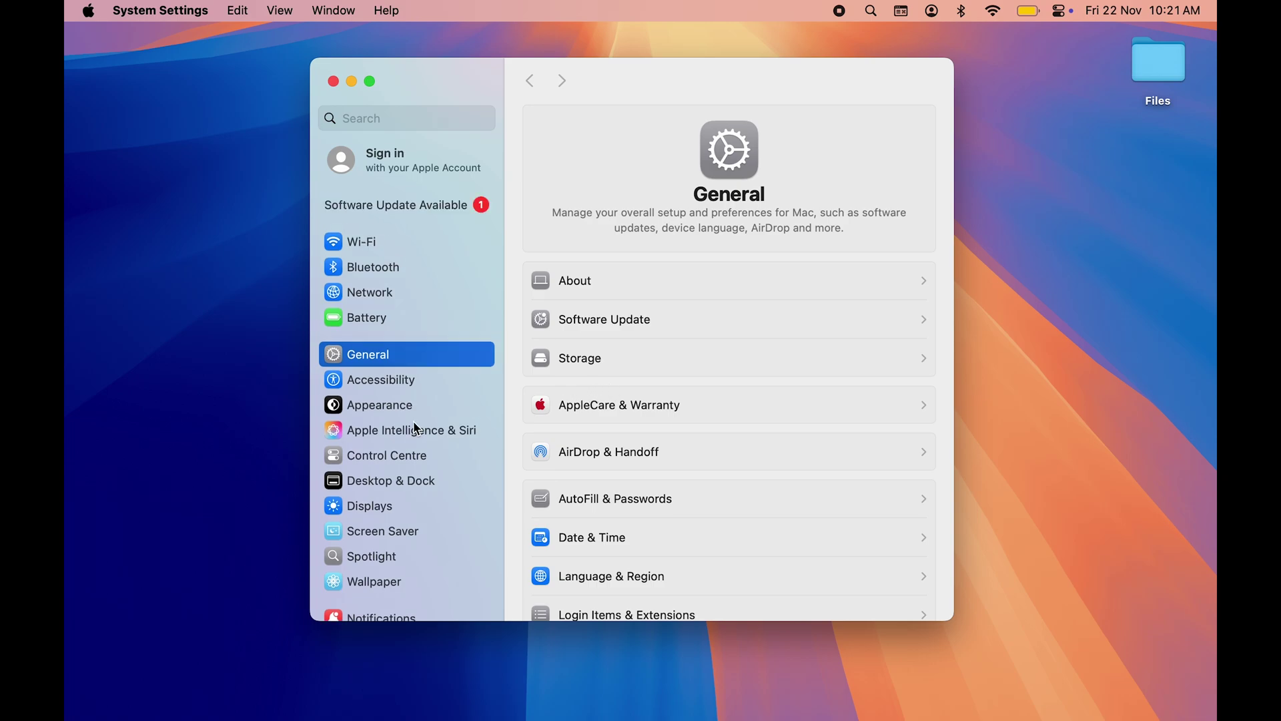
pyautogui.scroll(-5, 416, 427)
pyautogui.scroll(1, 416, 427)
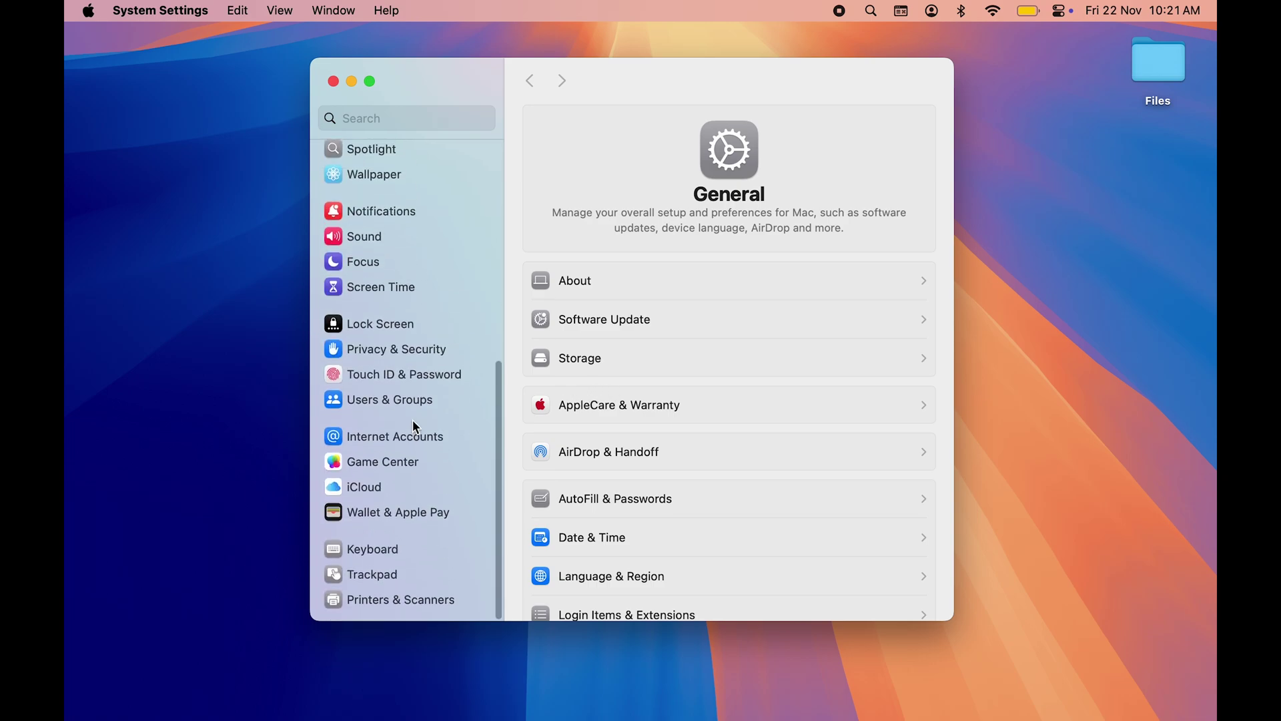
pyautogui.click(371, 575)
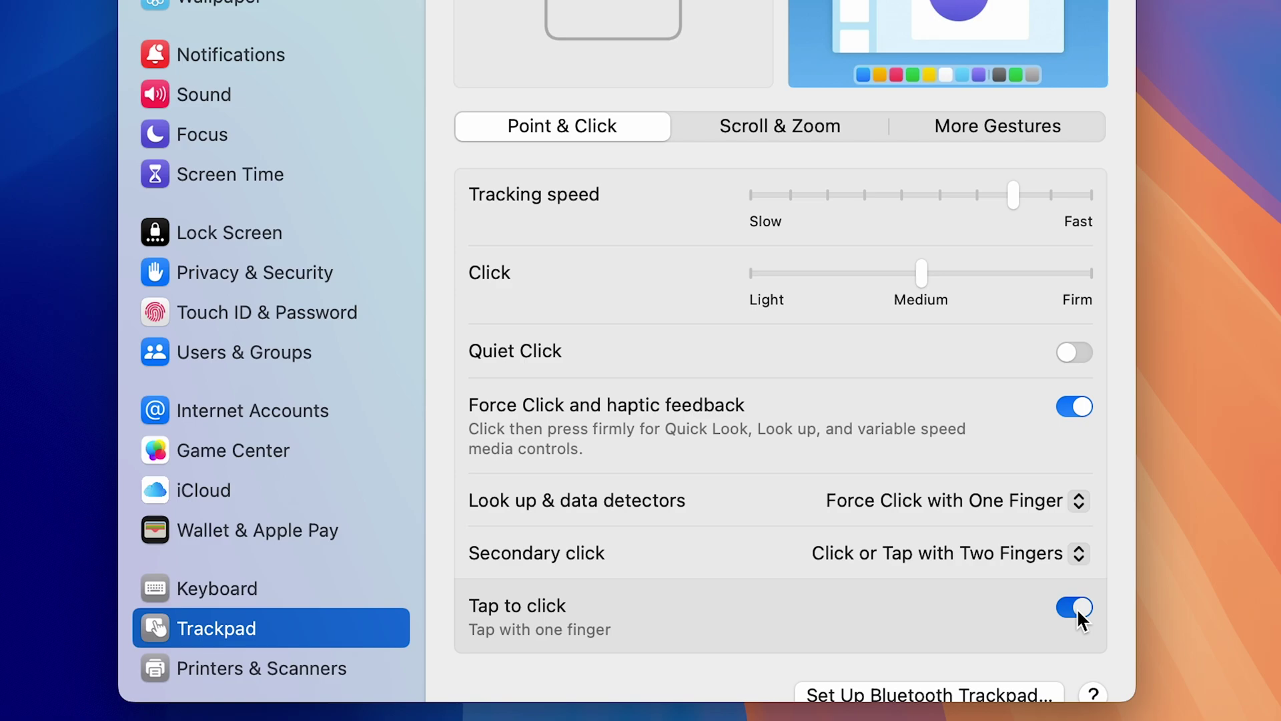
pyautogui.click(915, 562)
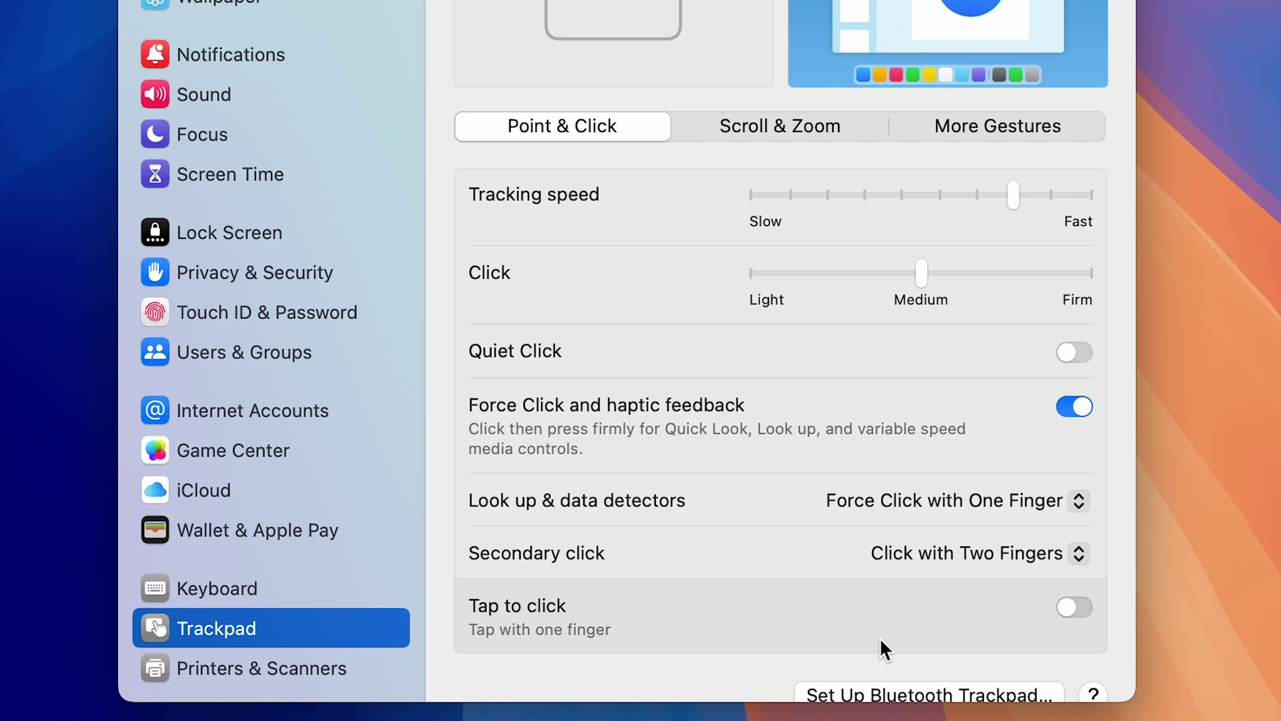
pyautogui.click(1071, 608)
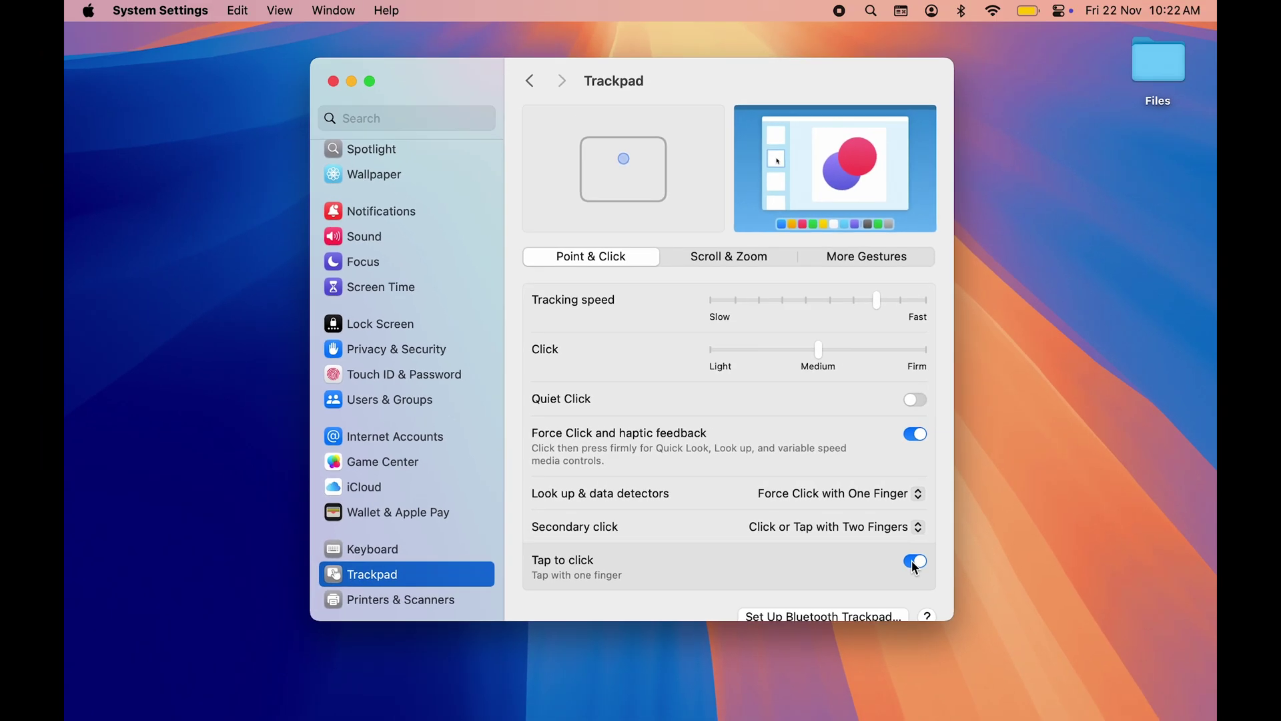
pyautogui.press('super+q')
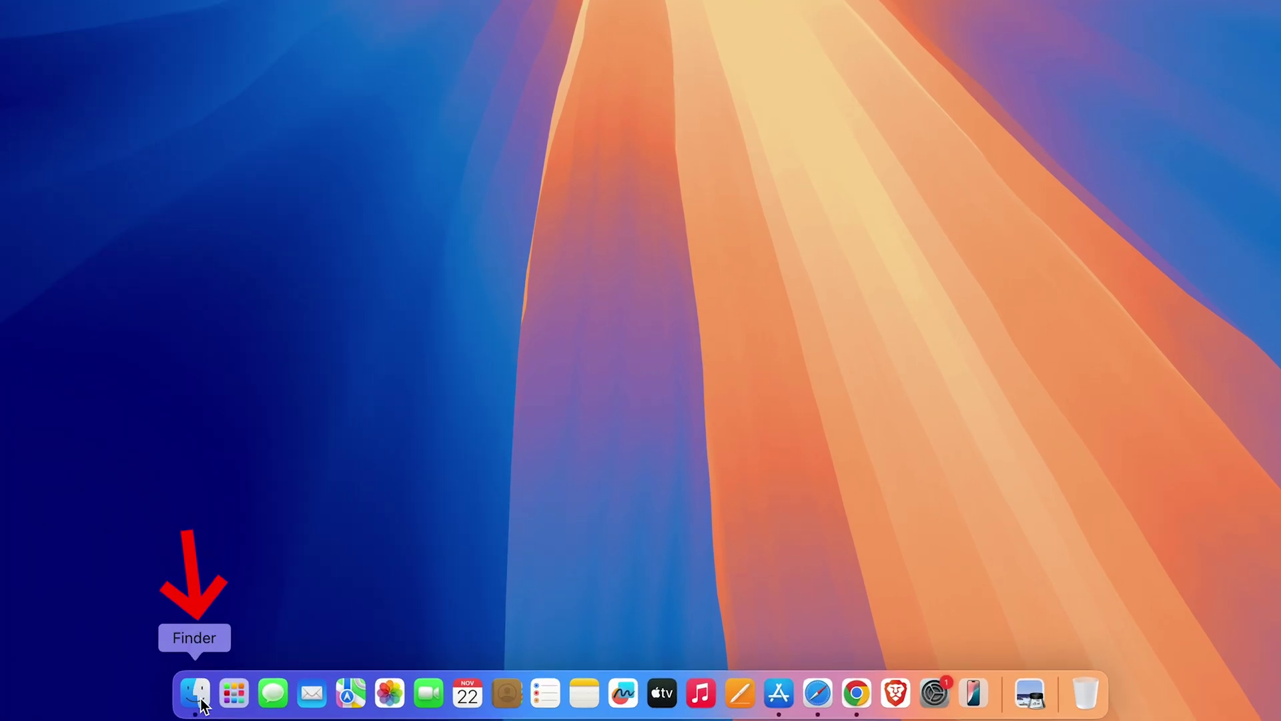
pyautogui.click(196, 695)
pyautogui.click(307, 226)
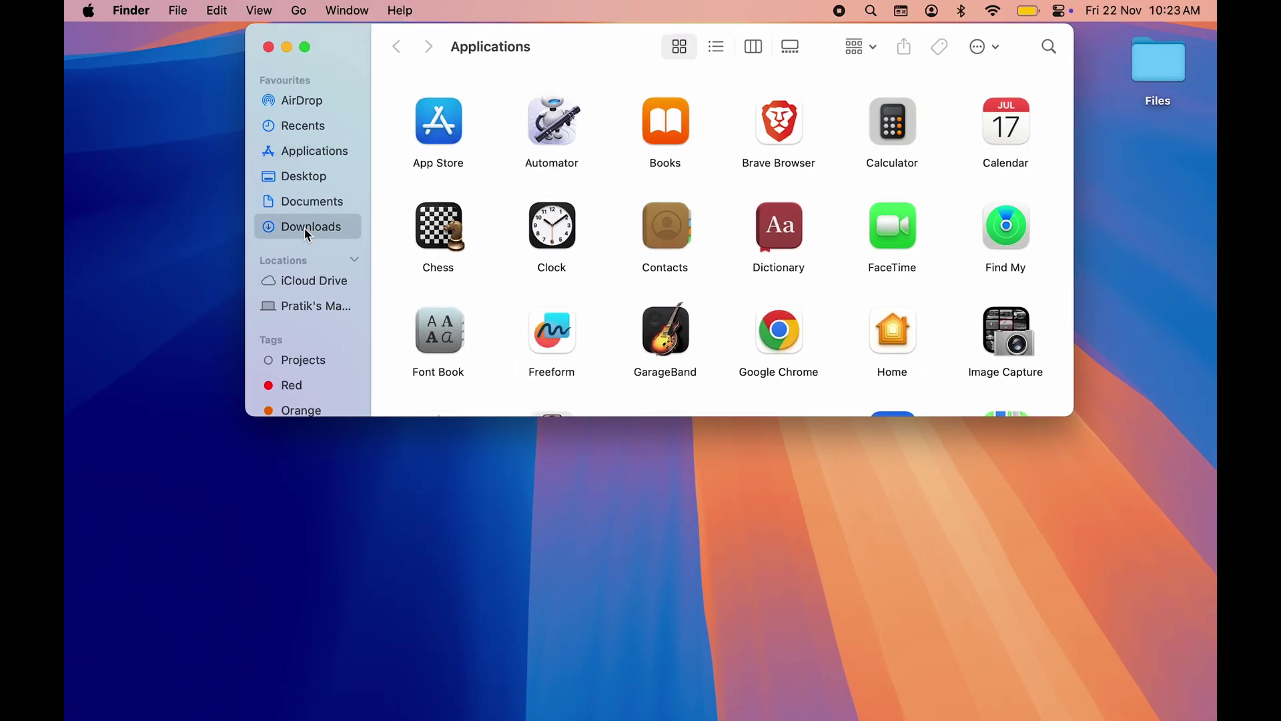
pyautogui.doubleClick(437, 108)
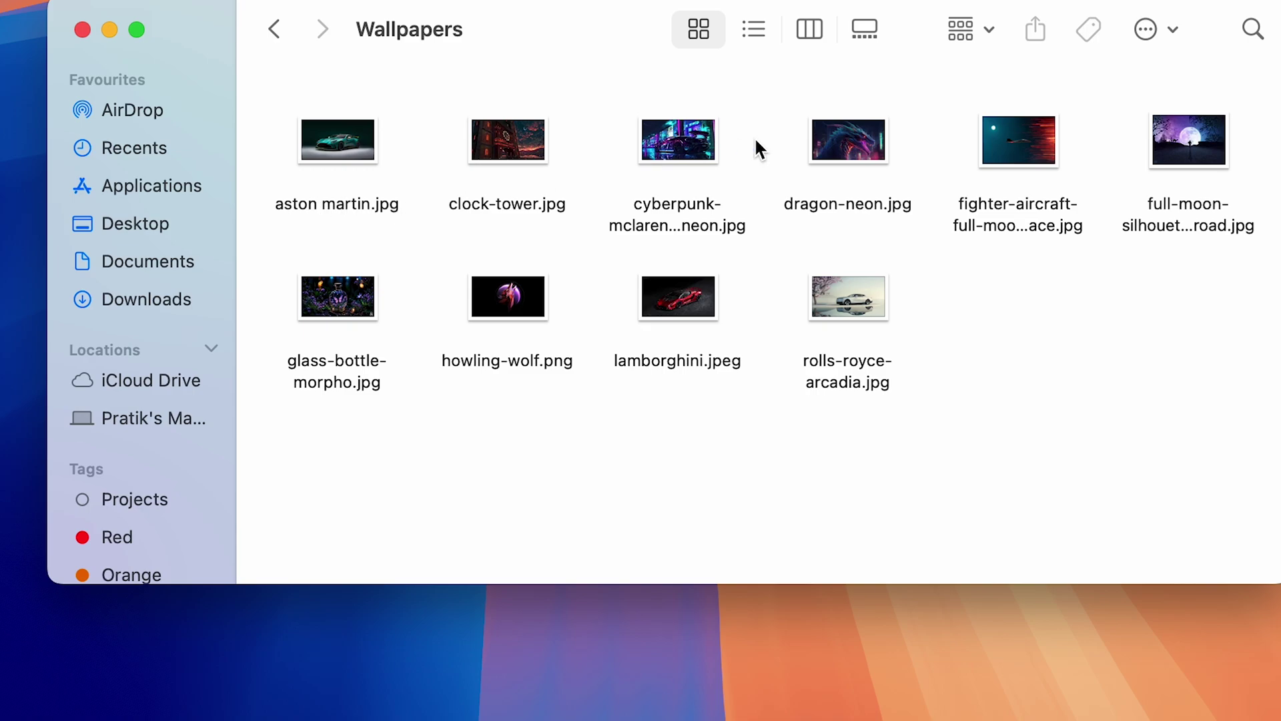
pyautogui.doubleClick(341, 208)
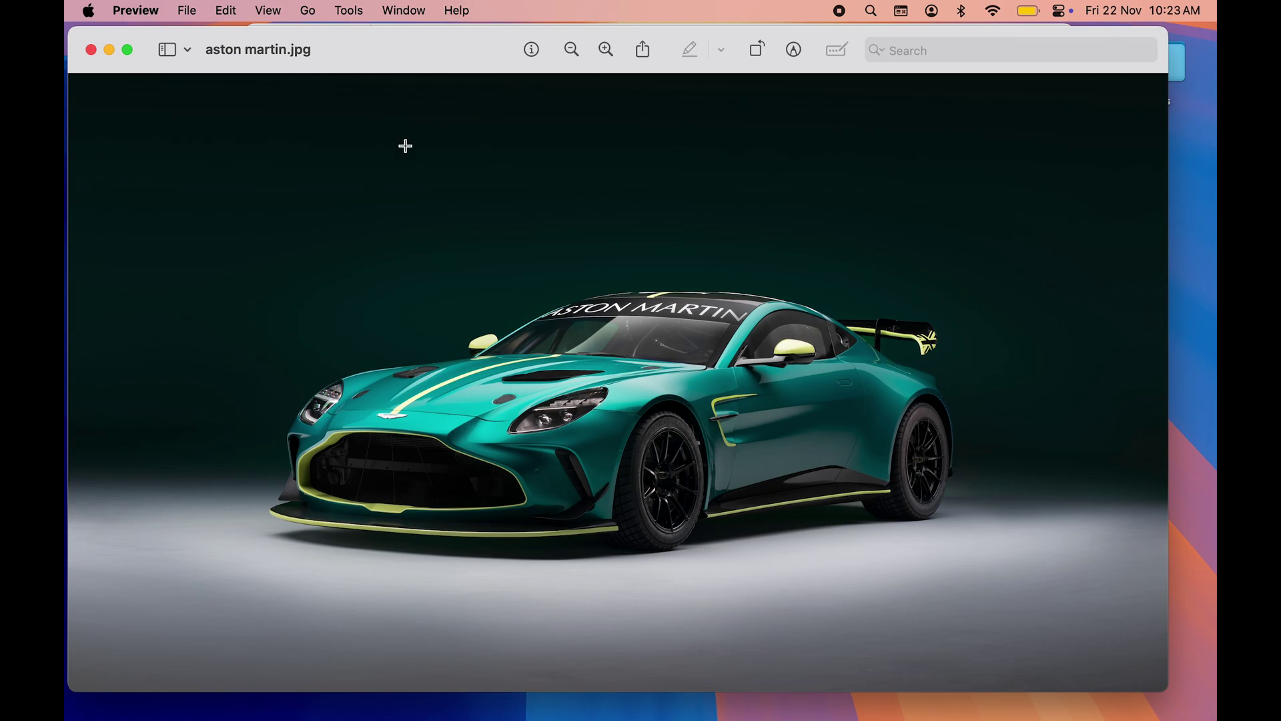
pyautogui.press('super+w')
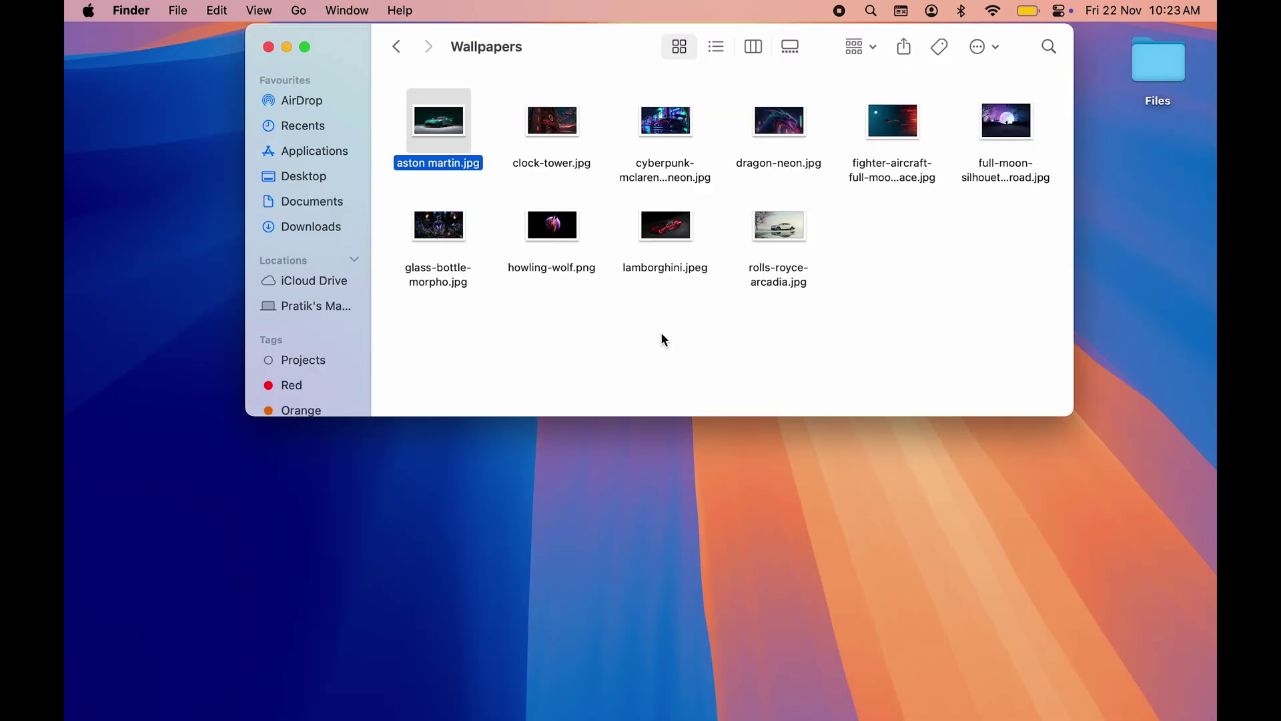
pyautogui.click(931, 298)
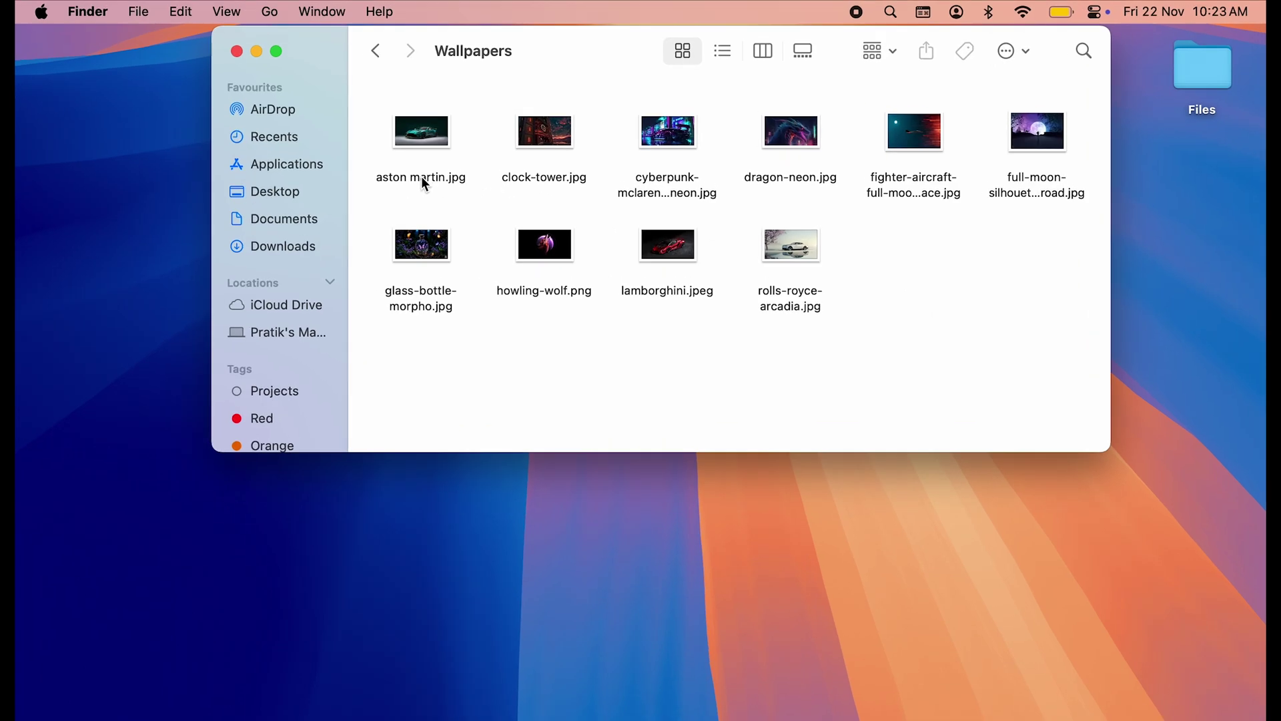
pyautogui.click(438, 165)
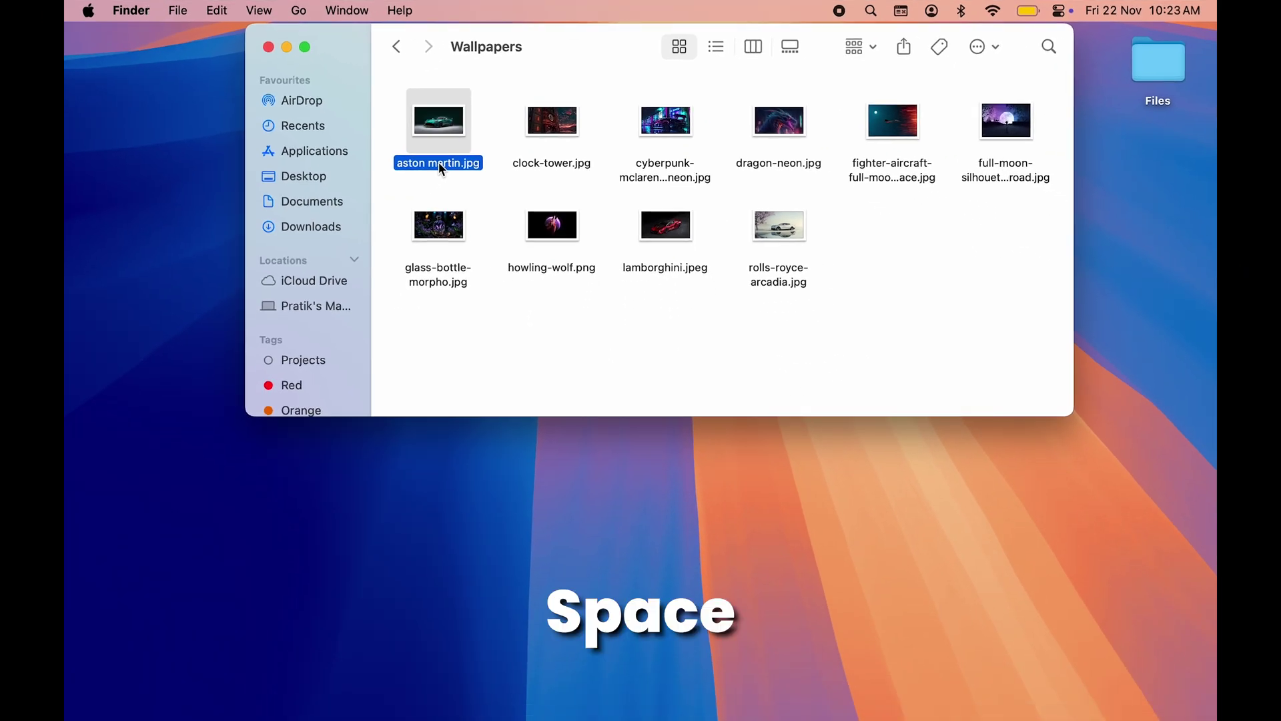
pyautogui.press('space')
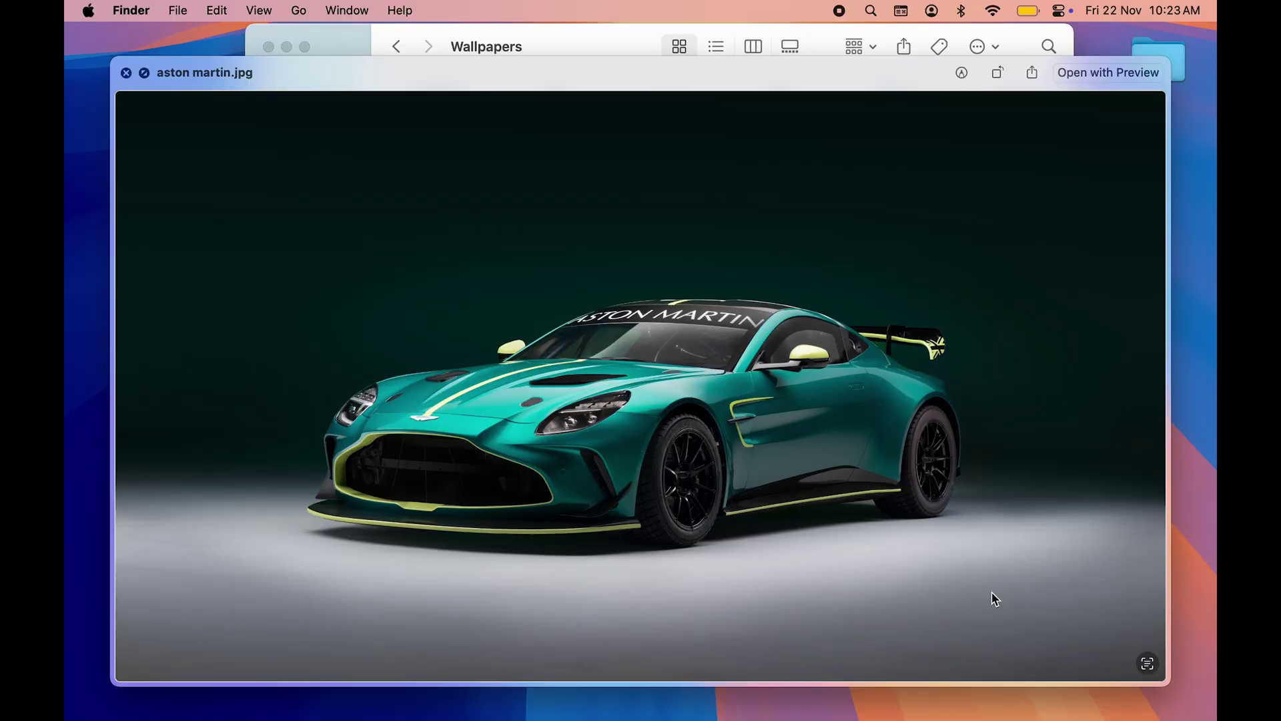
pyautogui.press('space')
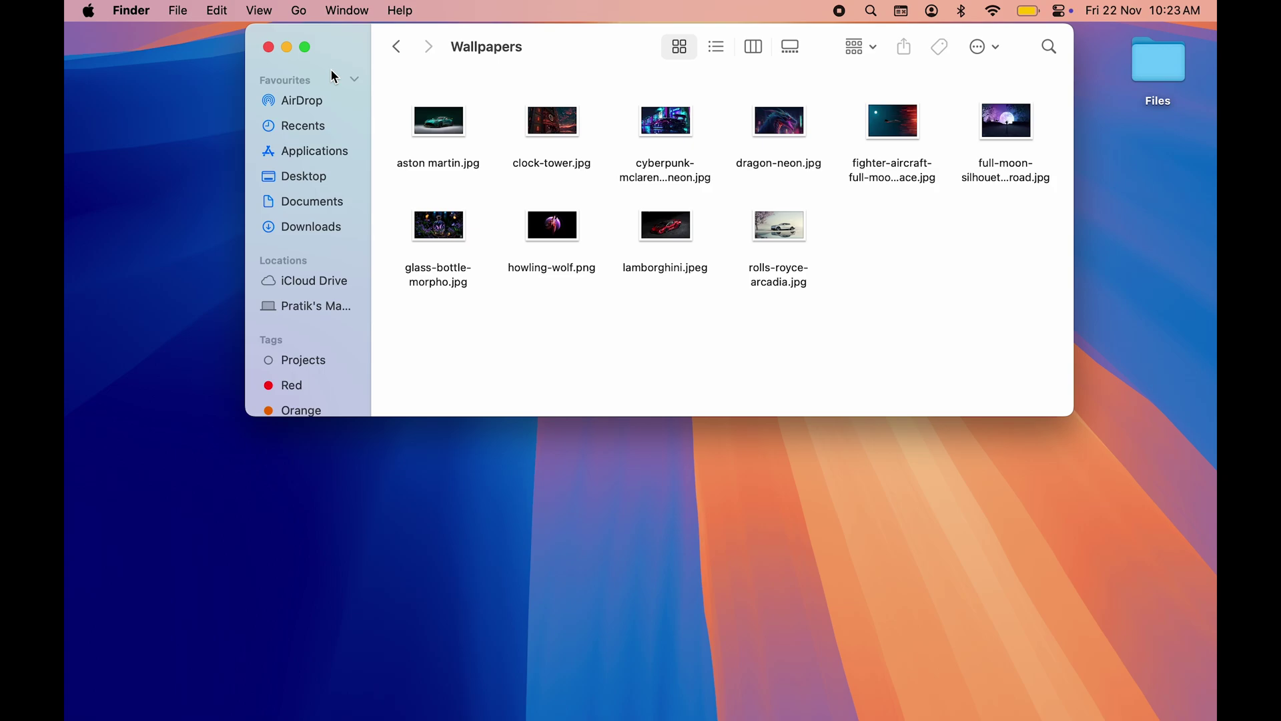
pyautogui.click(268, 47)
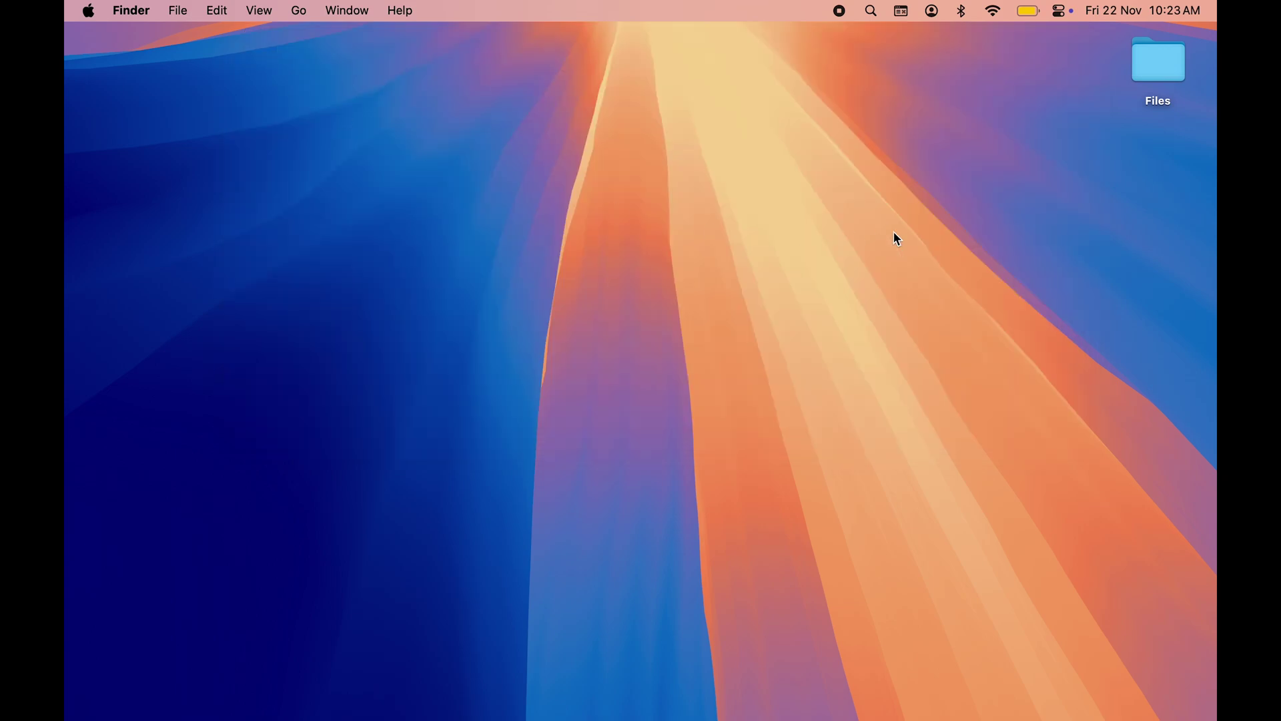
pyautogui.click(1169, 63)
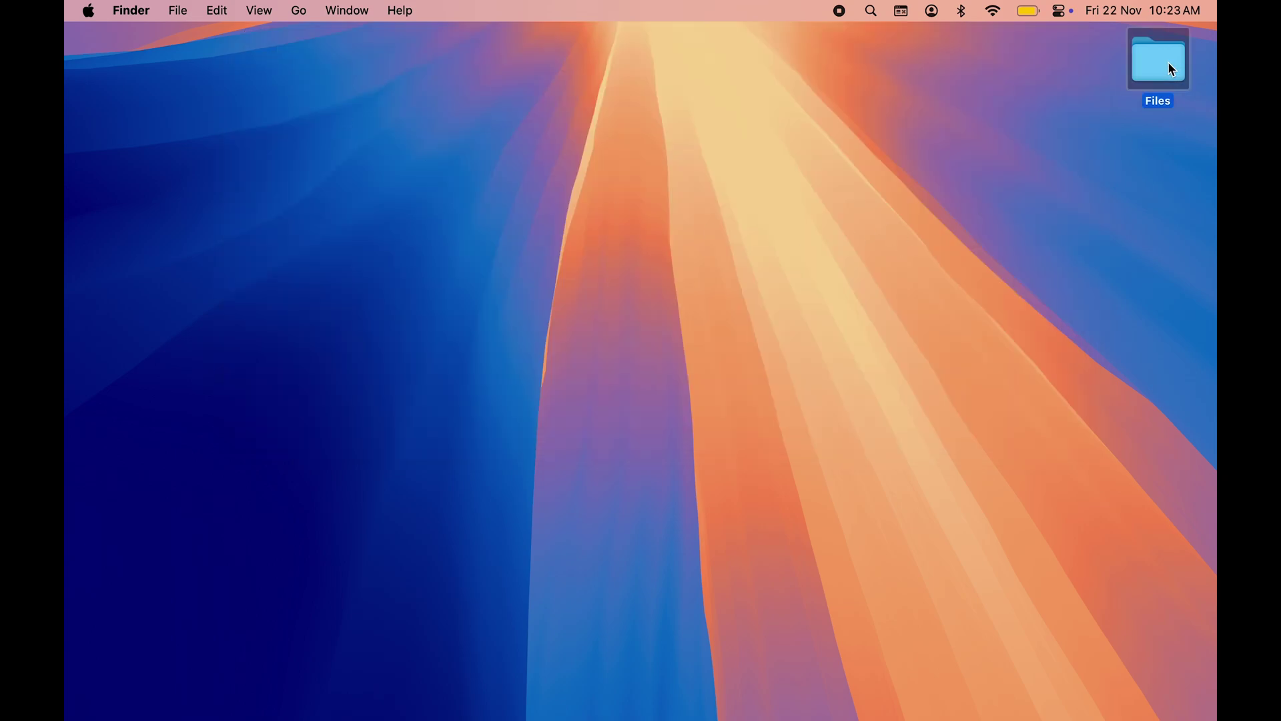
pyautogui.press('space')
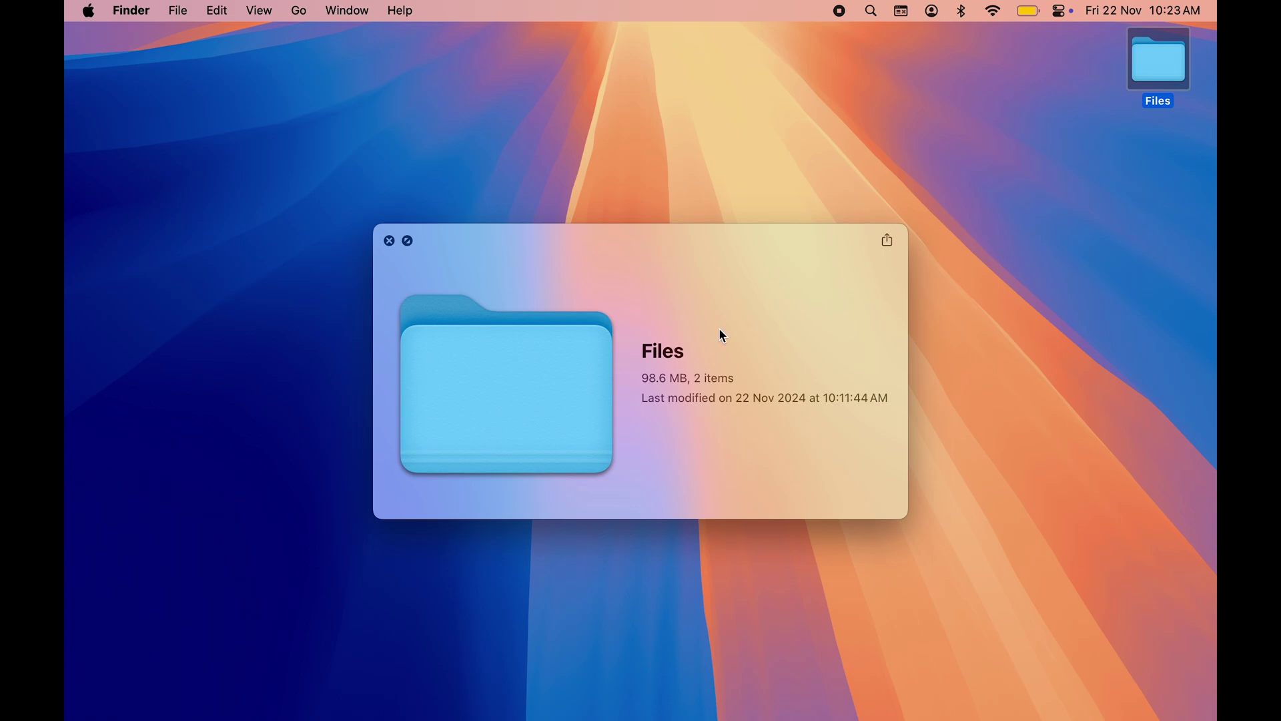
pyautogui.press('space')
pyautogui.doubleClick(1173, 65)
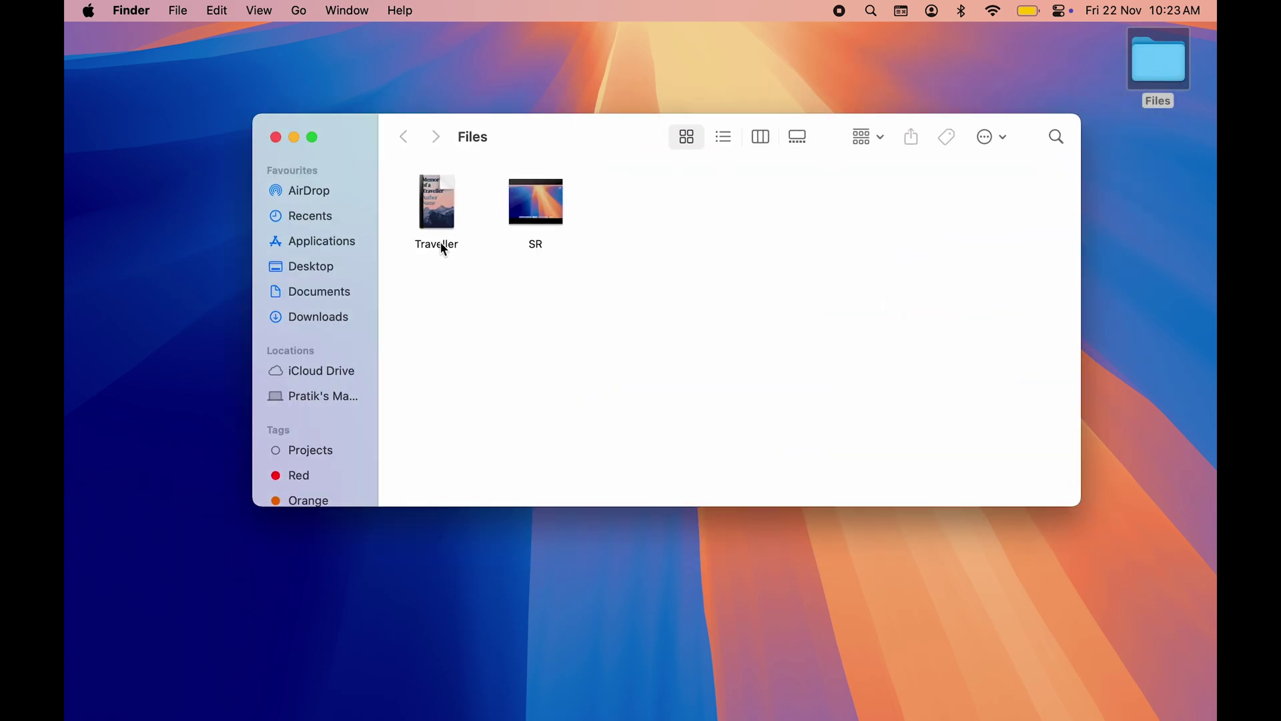
pyautogui.click(445, 250)
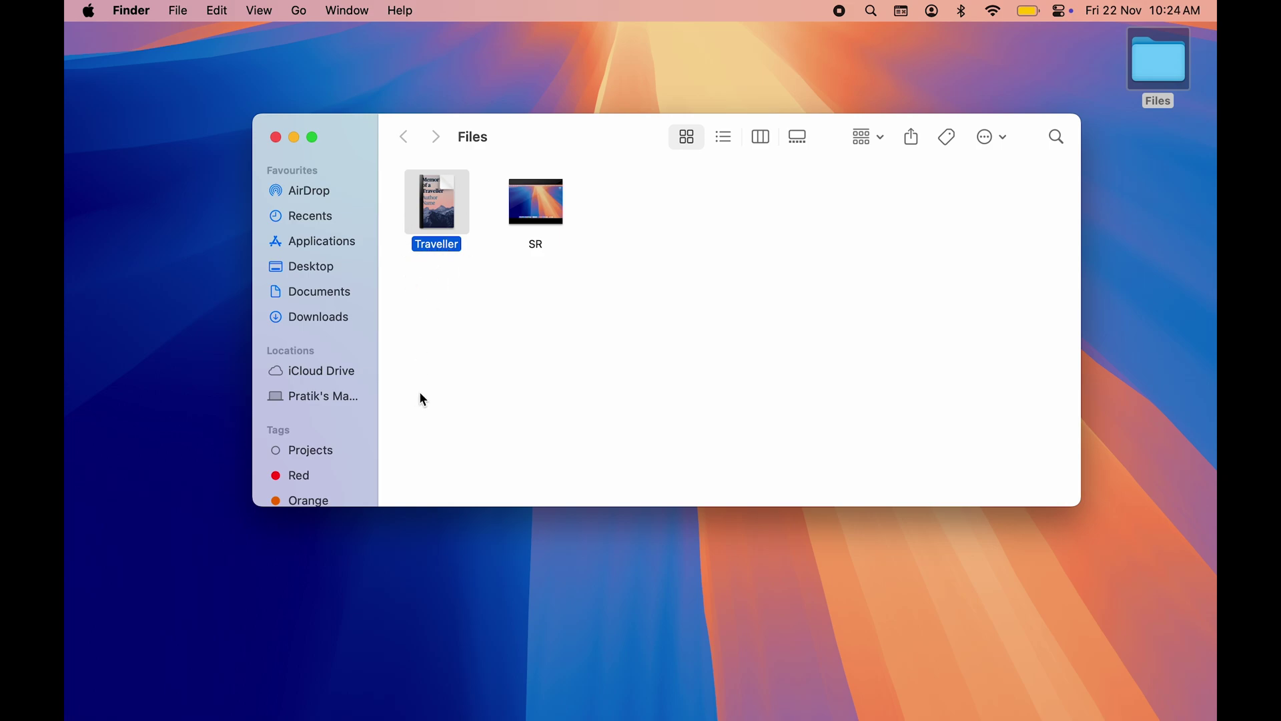
pyautogui.press('space')
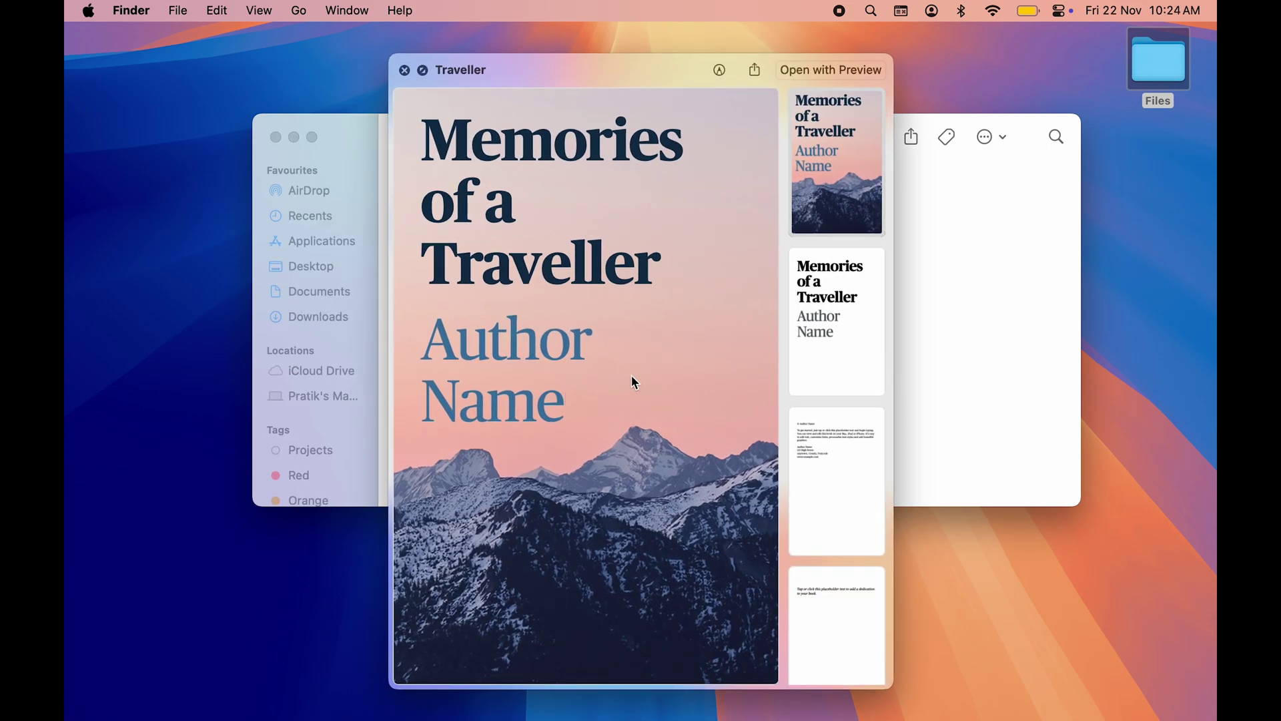
pyautogui.scroll(-10, 630, 374)
pyautogui.scroll(10, 630, 373)
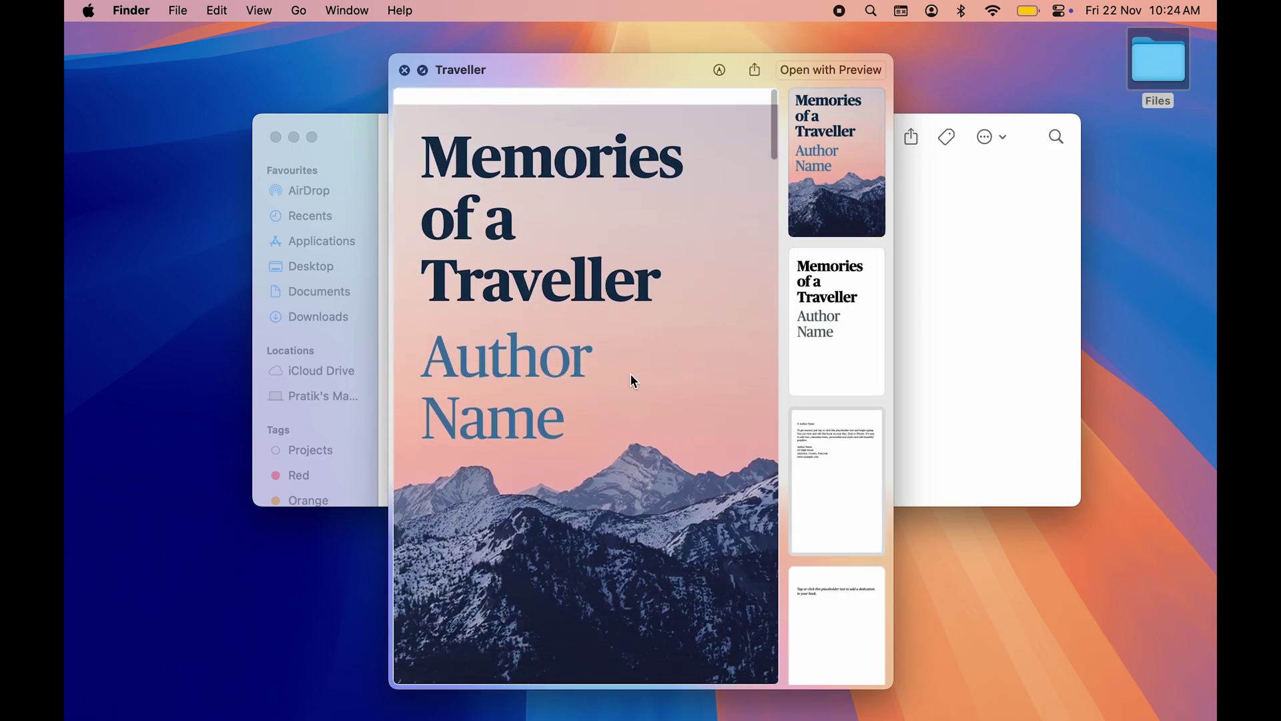
pyautogui.press('space')
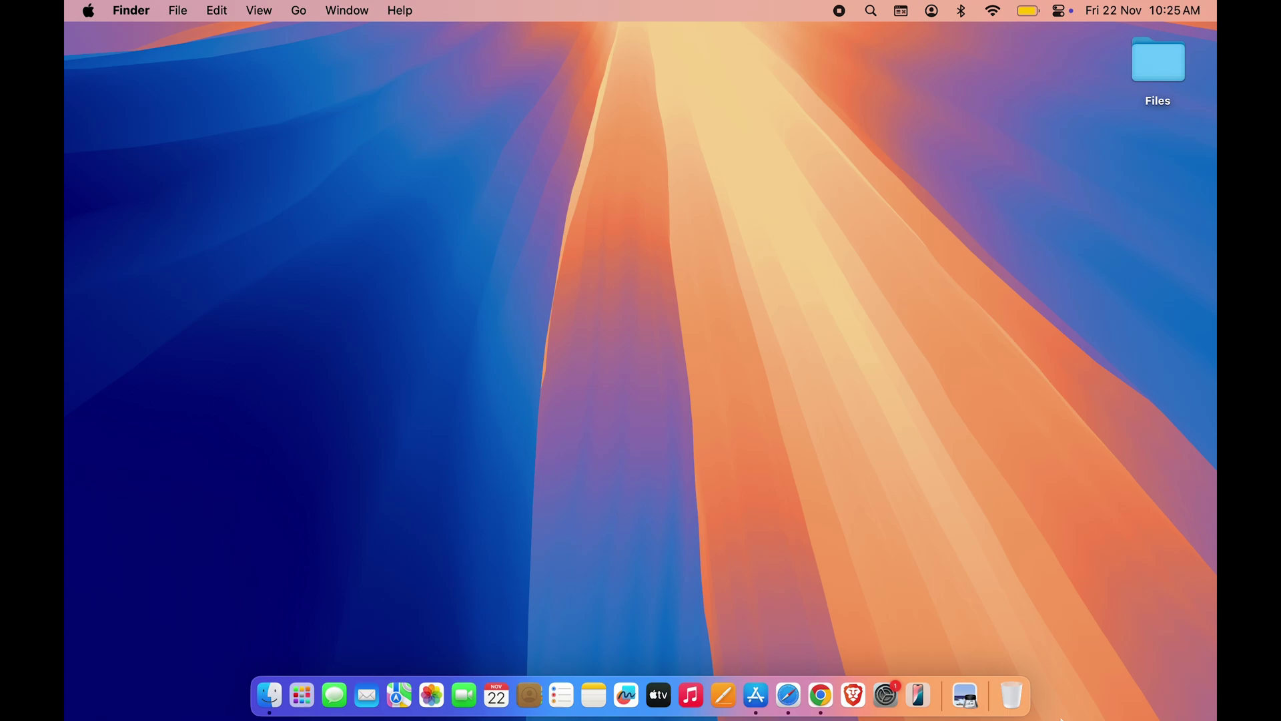
# - Close the open Safari window and quit the app
pyautogui.click(789, 697)
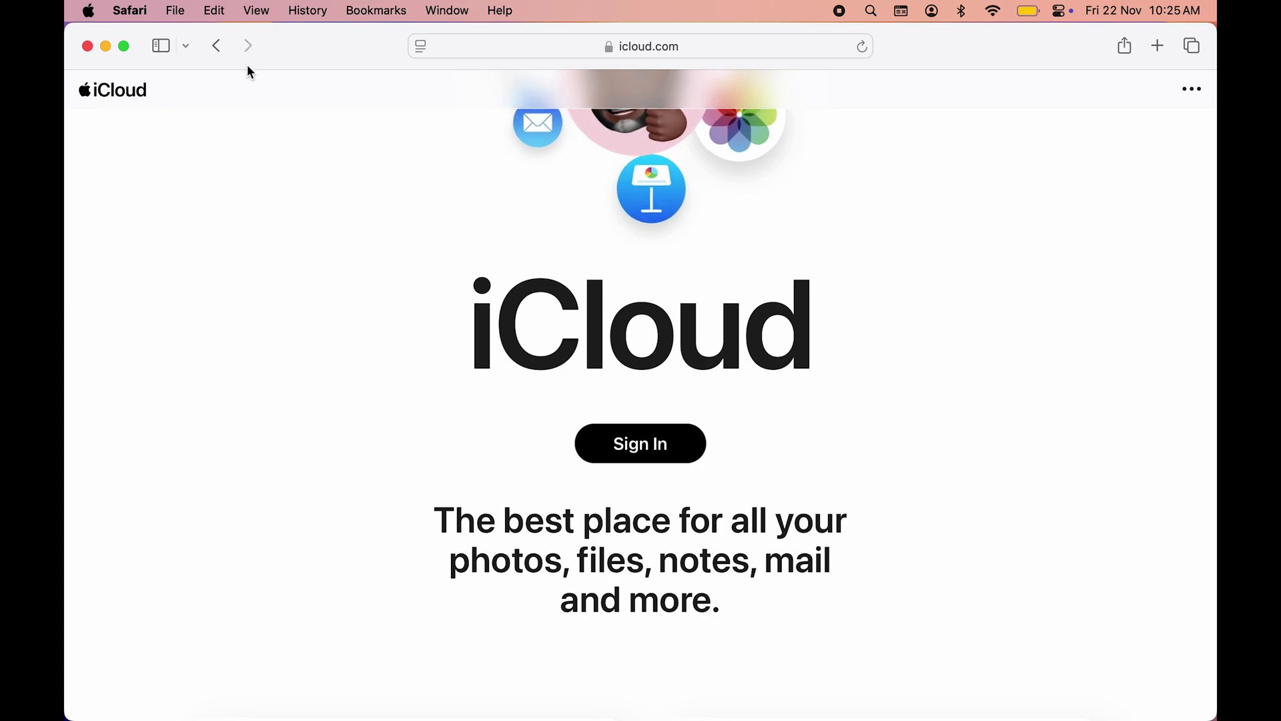
pyautogui.click(88, 46)
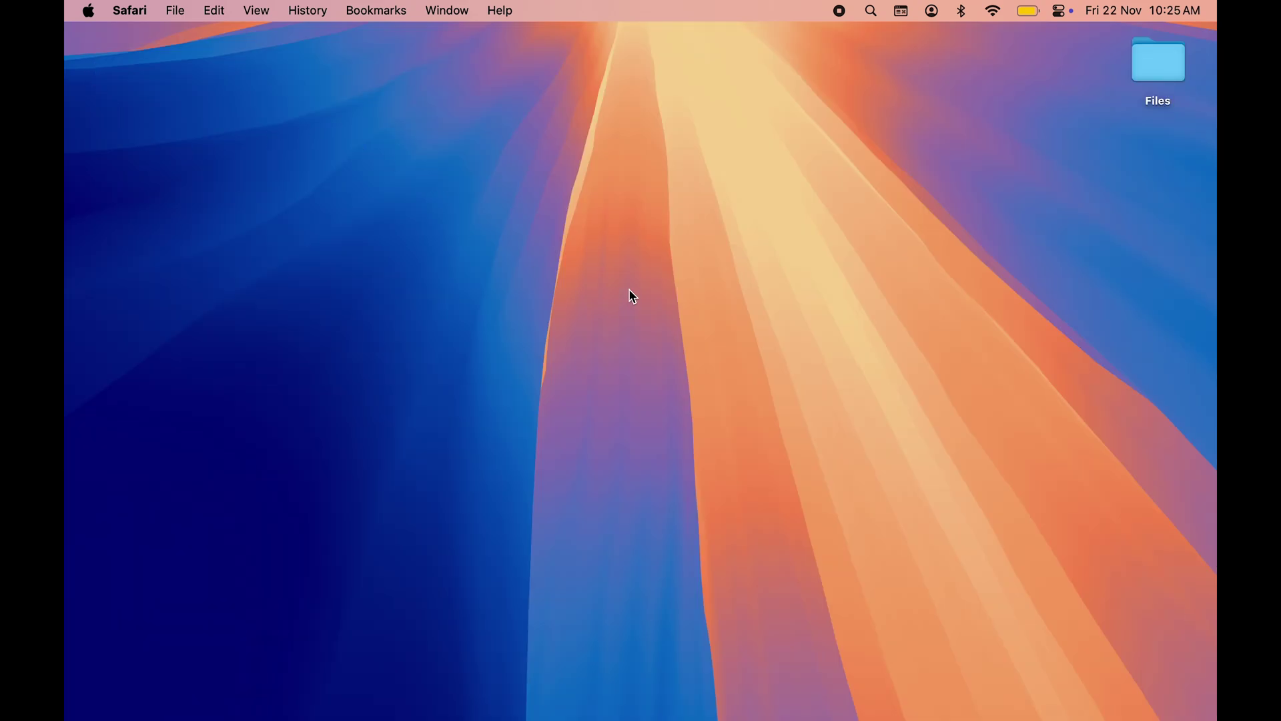
pyautogui.press('super+q')
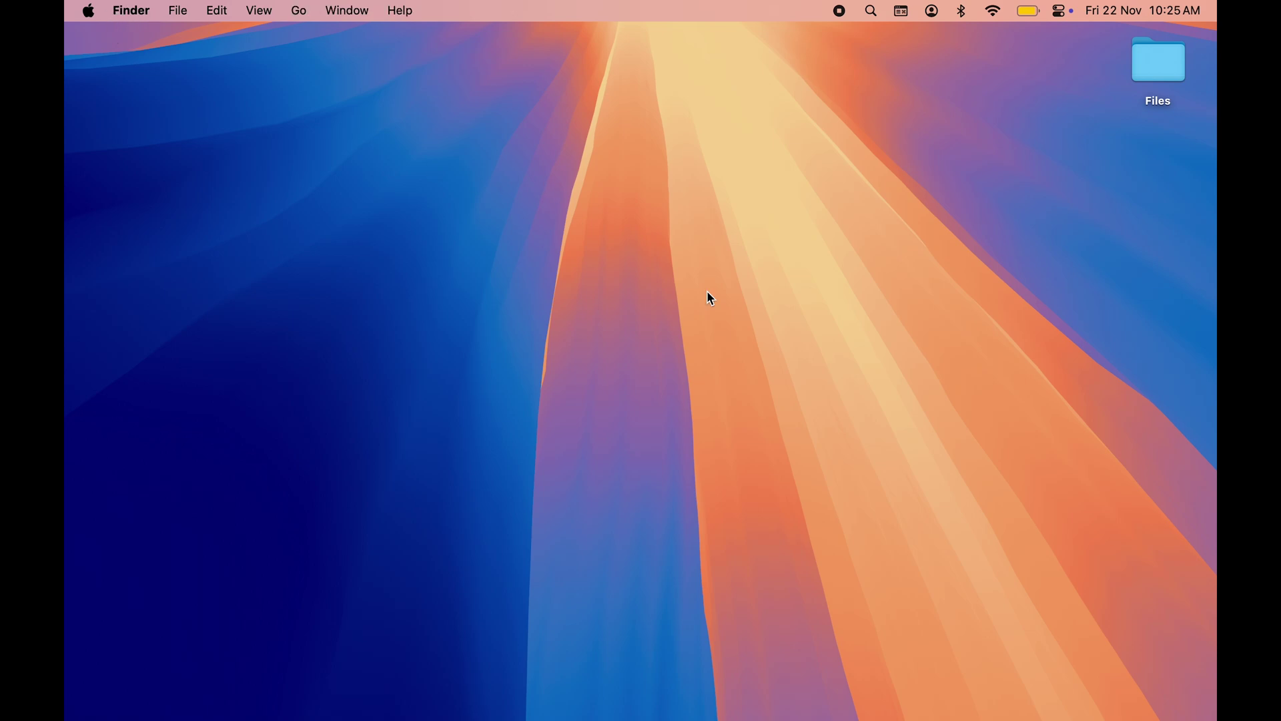
# - Relaunch Safari, show the Quit Safari item in its menu, dismiss the menu, then quit with Command+Q
pyautogui.moveTo(789, 694)
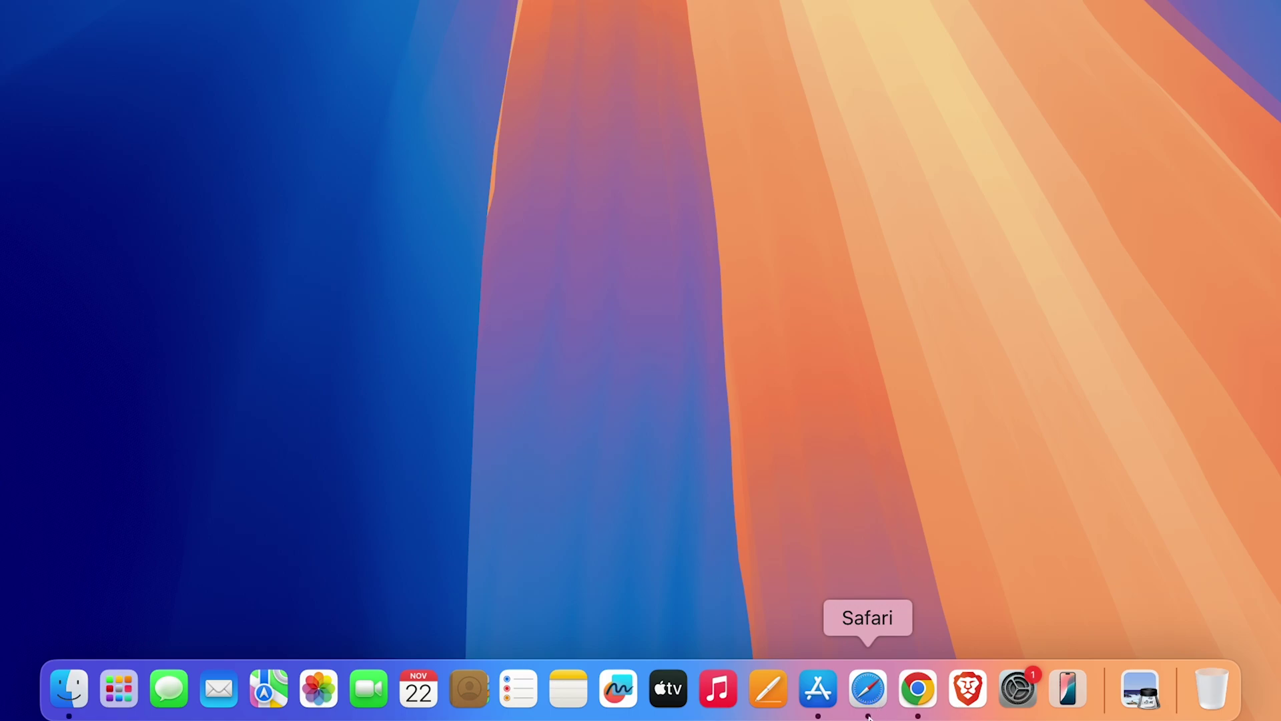
pyautogui.click(867, 687)
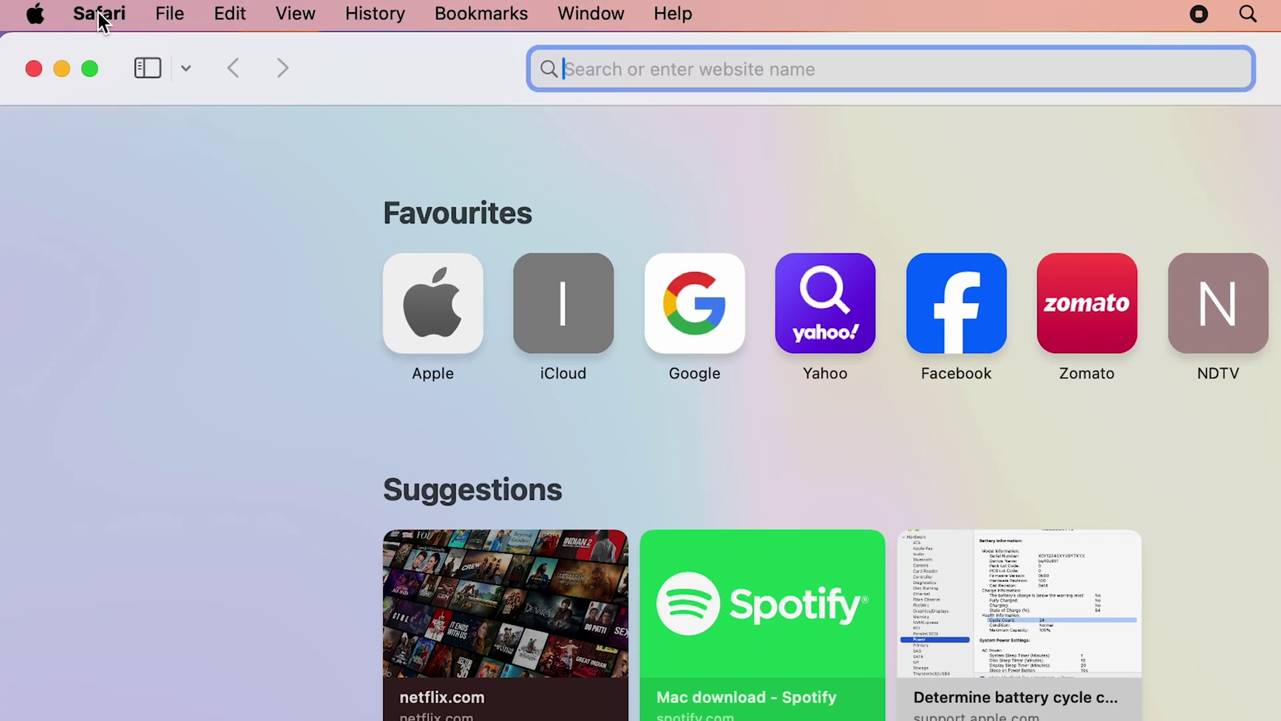
pyautogui.click(130, 12)
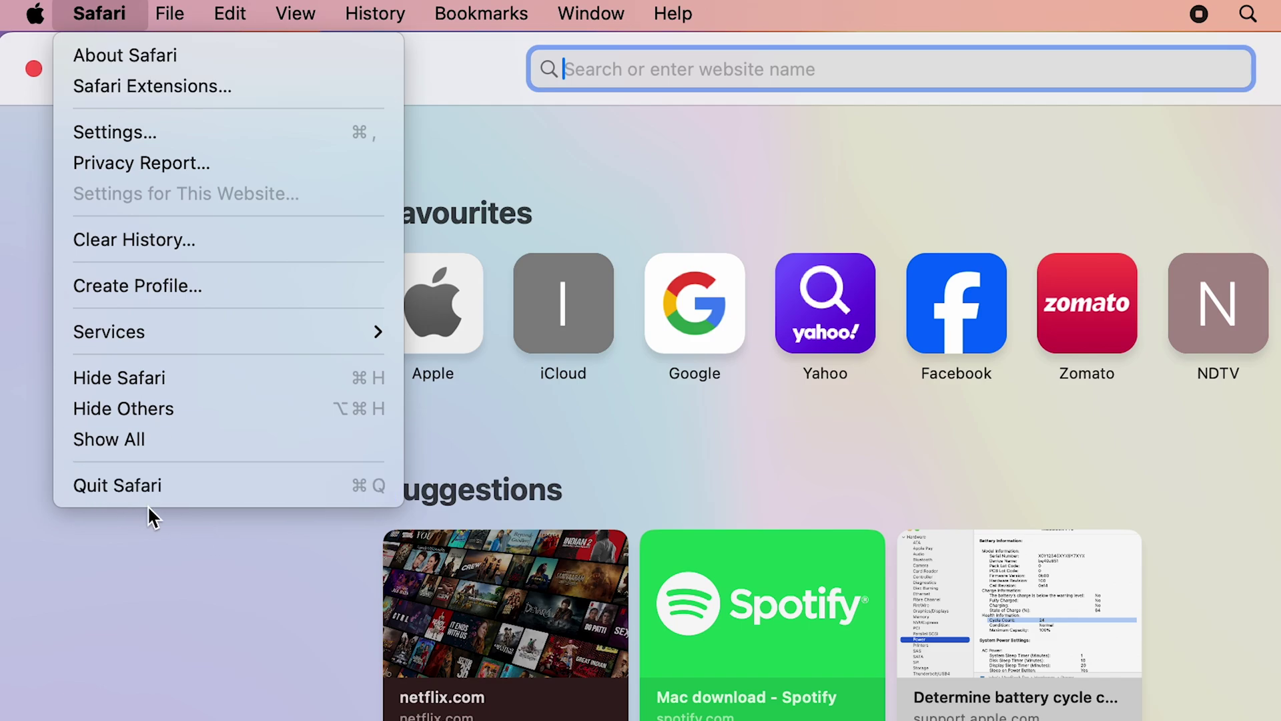
pyautogui.click(185, 580)
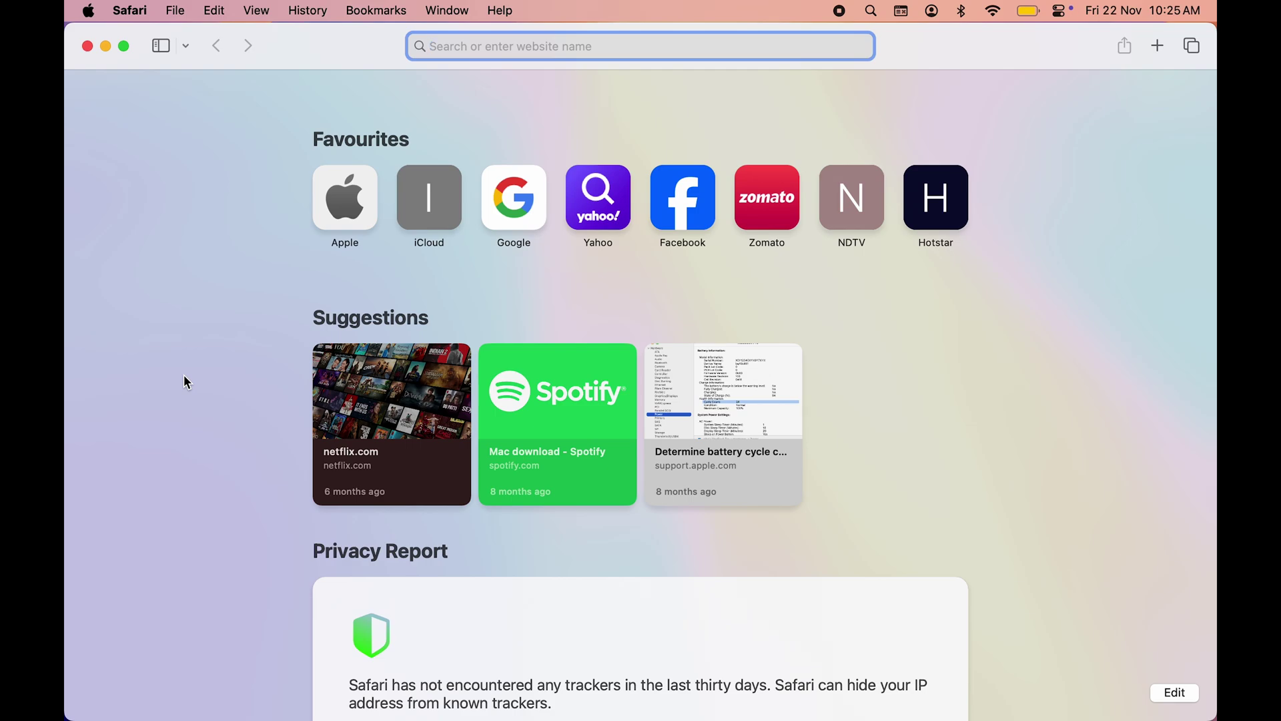
pyautogui.press('super+q')
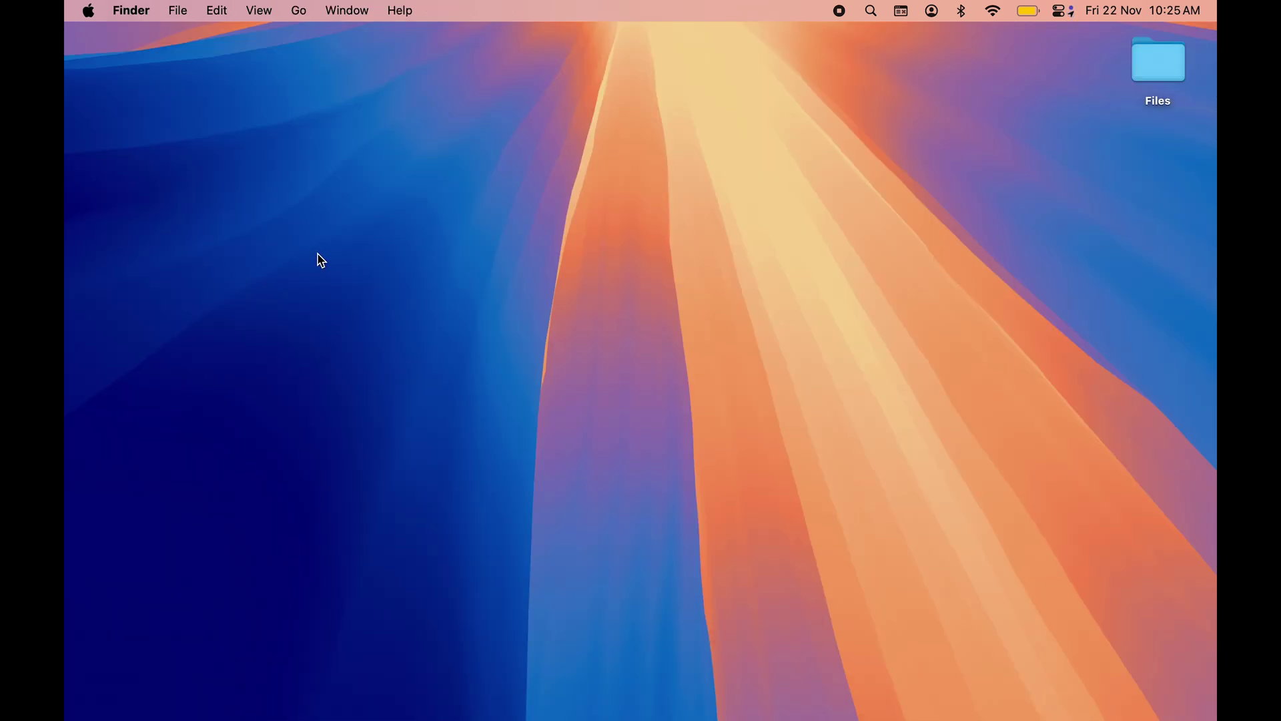
# - Relaunch Safari from the Dock to its start page
pyautogui.moveTo(792, 720)
pyautogui.moveTo(1084, 718)
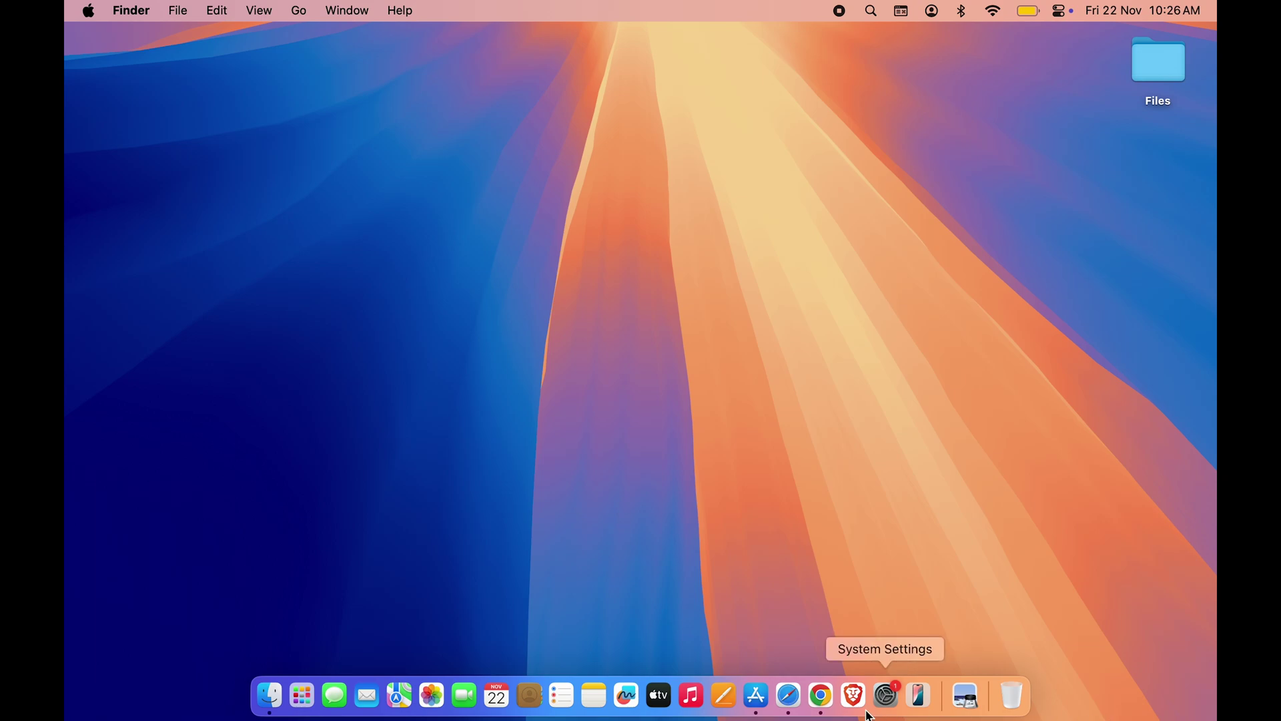
pyautogui.click(792, 710)
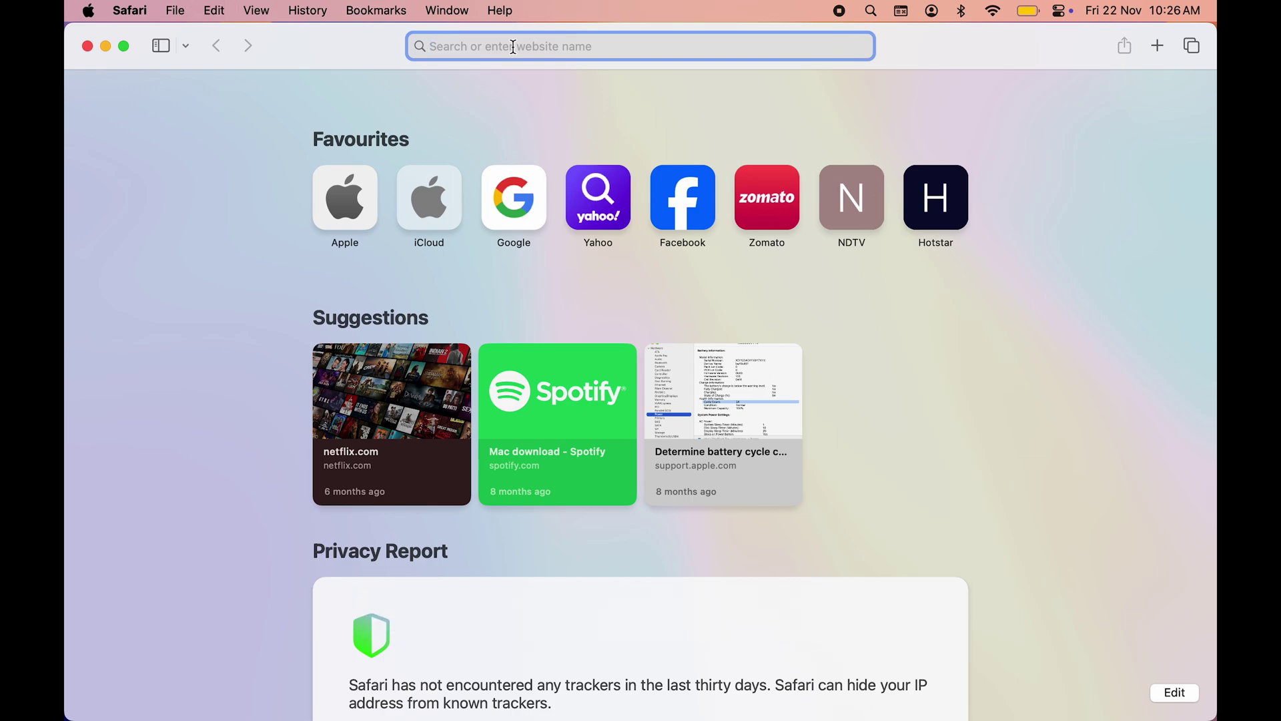
# - Browse the address field's emoji picker, dismiss it with nothing inserted, and quit Safari
pyautogui.press('ctrl+super+space')
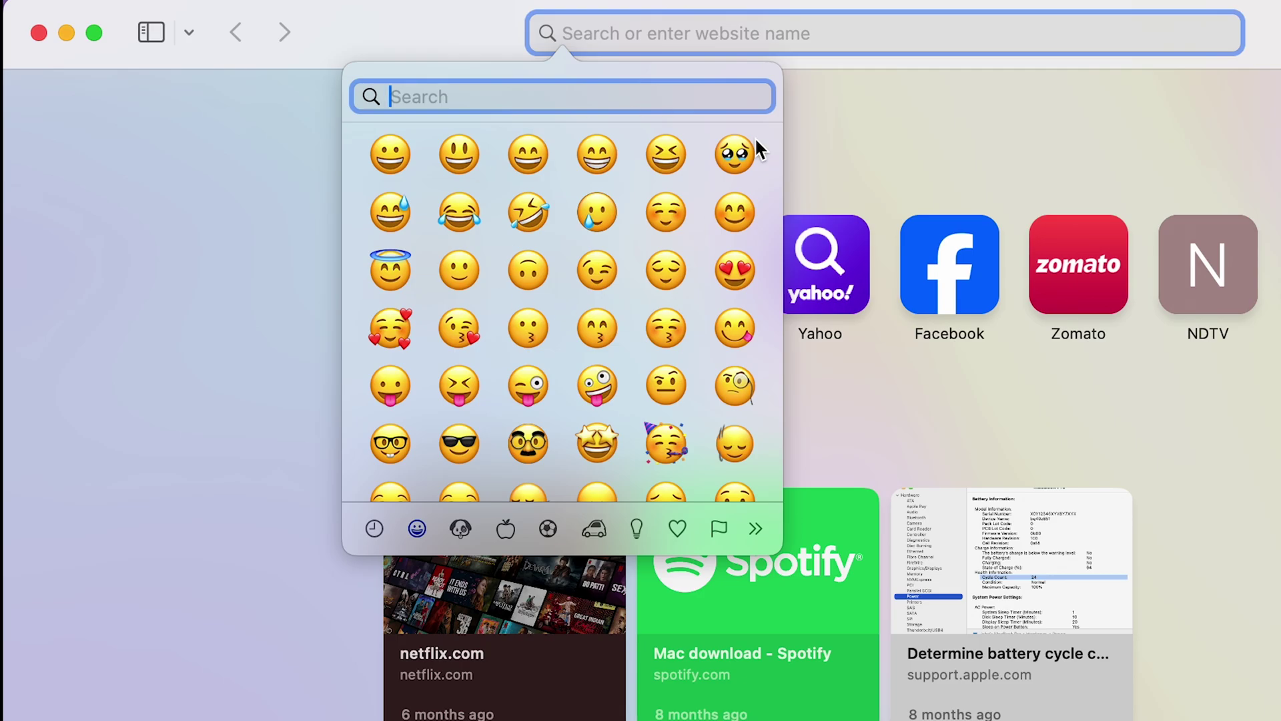
pyautogui.scroll(-5, 618, 372)
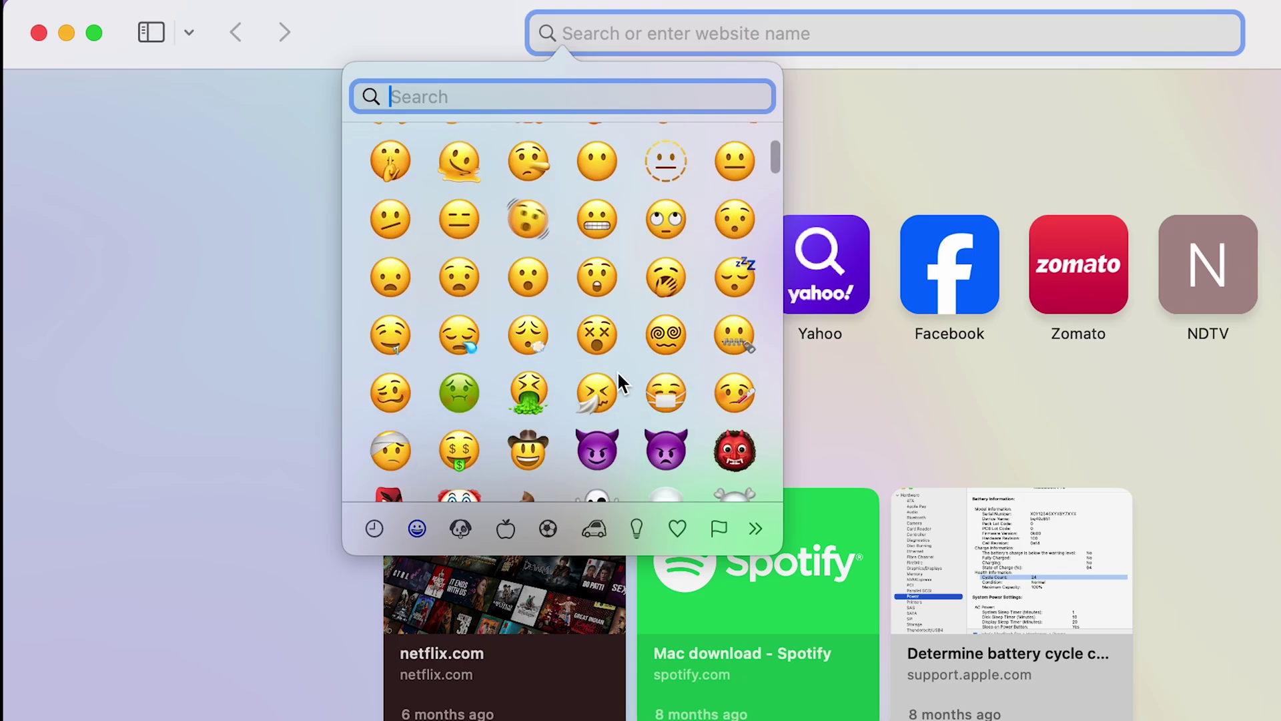
pyautogui.scroll(-15, 618, 374)
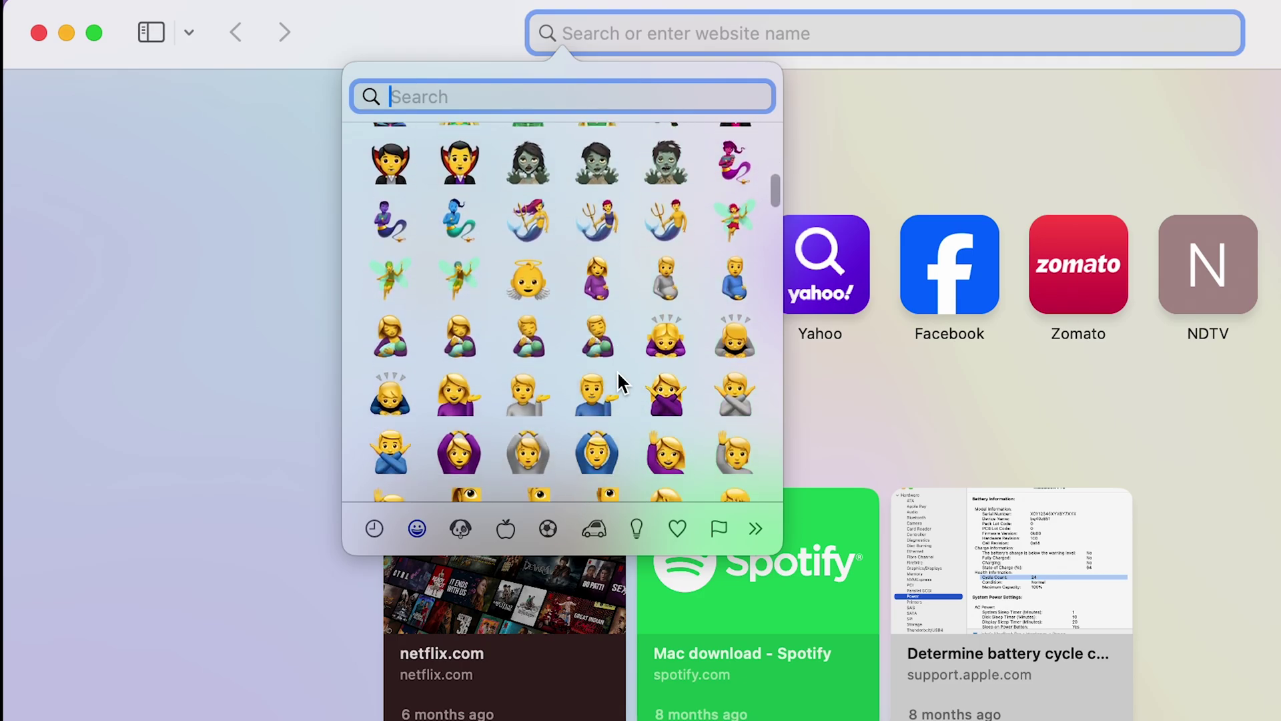
pyautogui.scroll(-10, 618, 374)
pyautogui.scroll(2, 434, 478)
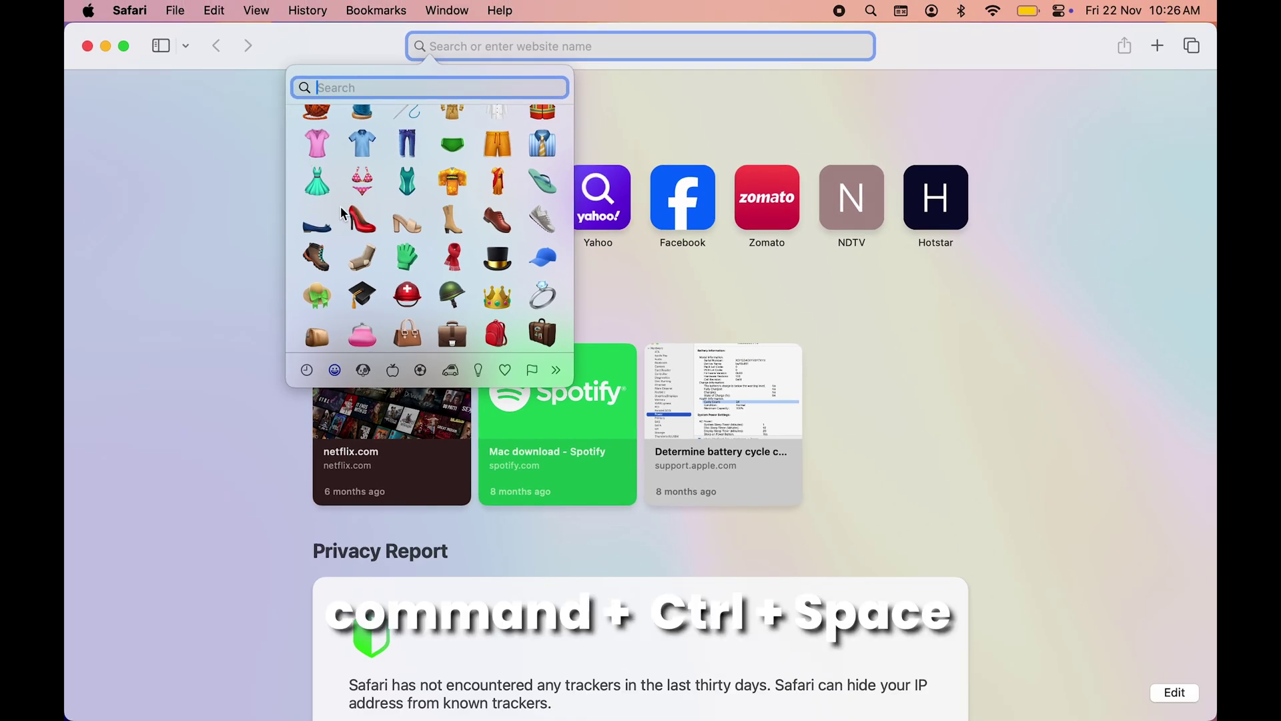
pyautogui.press('Escape')
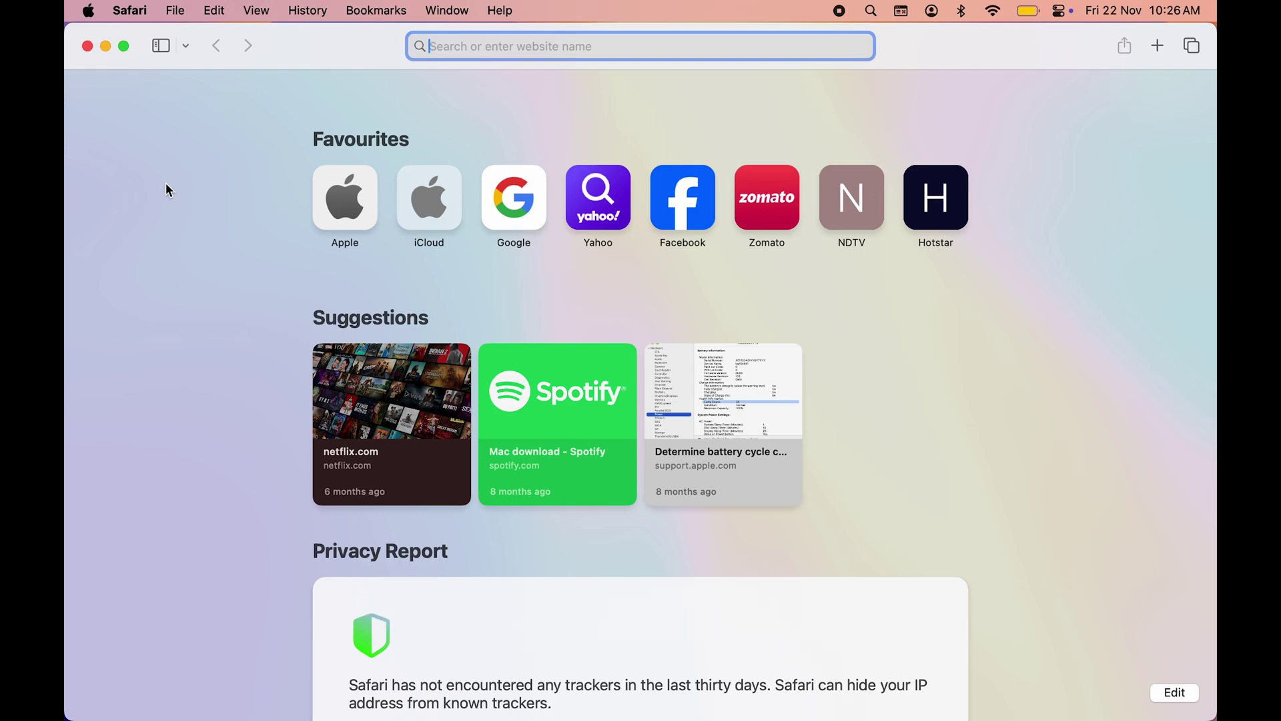
pyautogui.press('super+q')
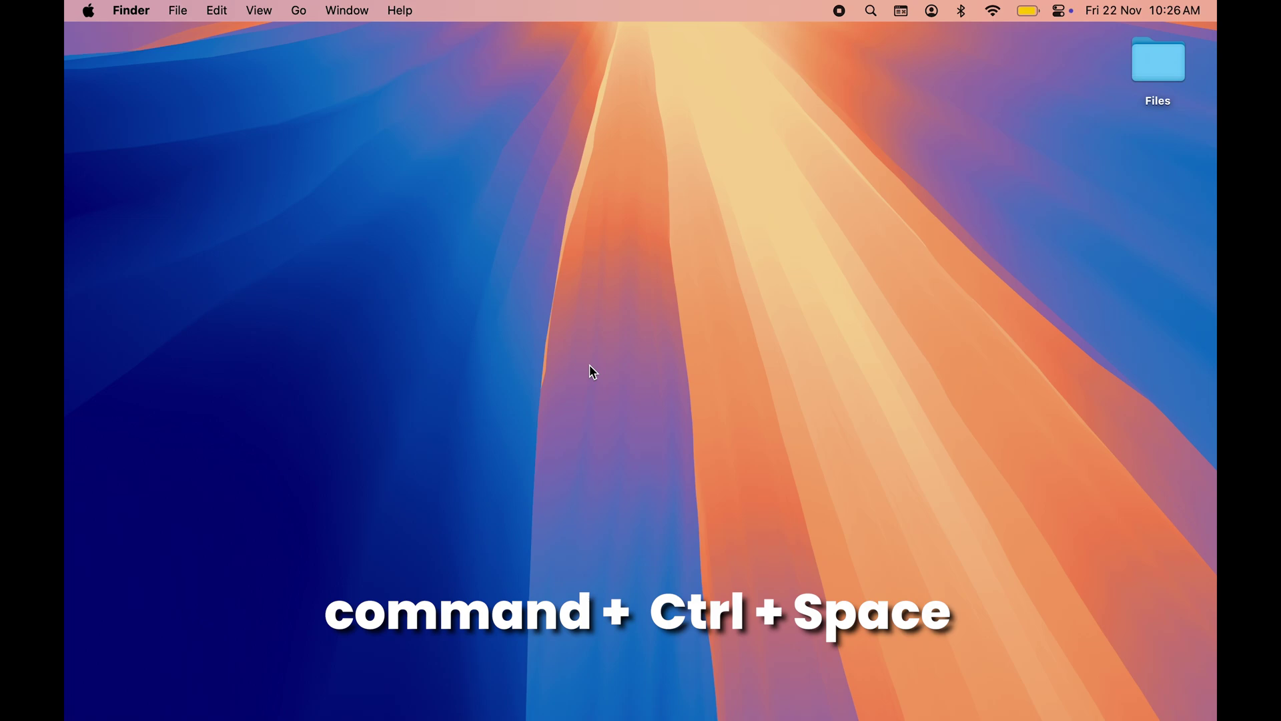
# - Bring up the emoji picker on the desktop and expand it into the full Character Viewer
pyautogui.press('ctrl+super+space')
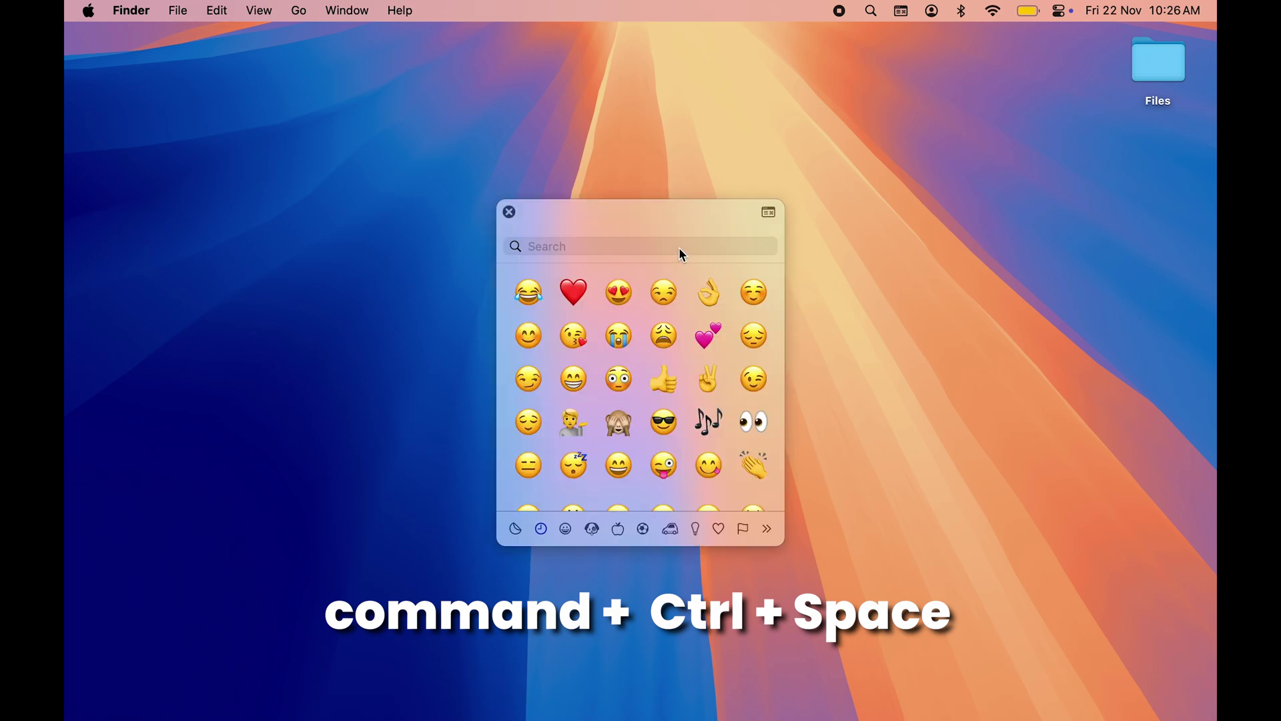
pyautogui.scroll(-10, 603, 443)
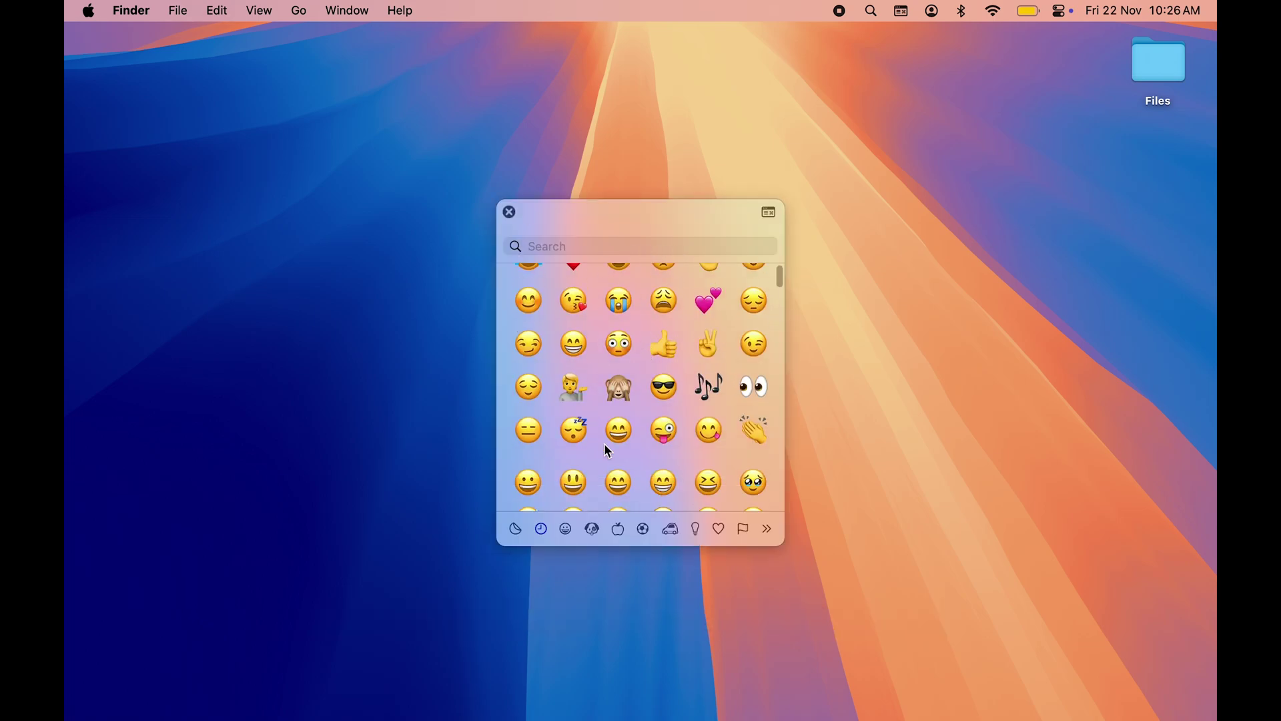
pyautogui.scroll(12, 603, 442)
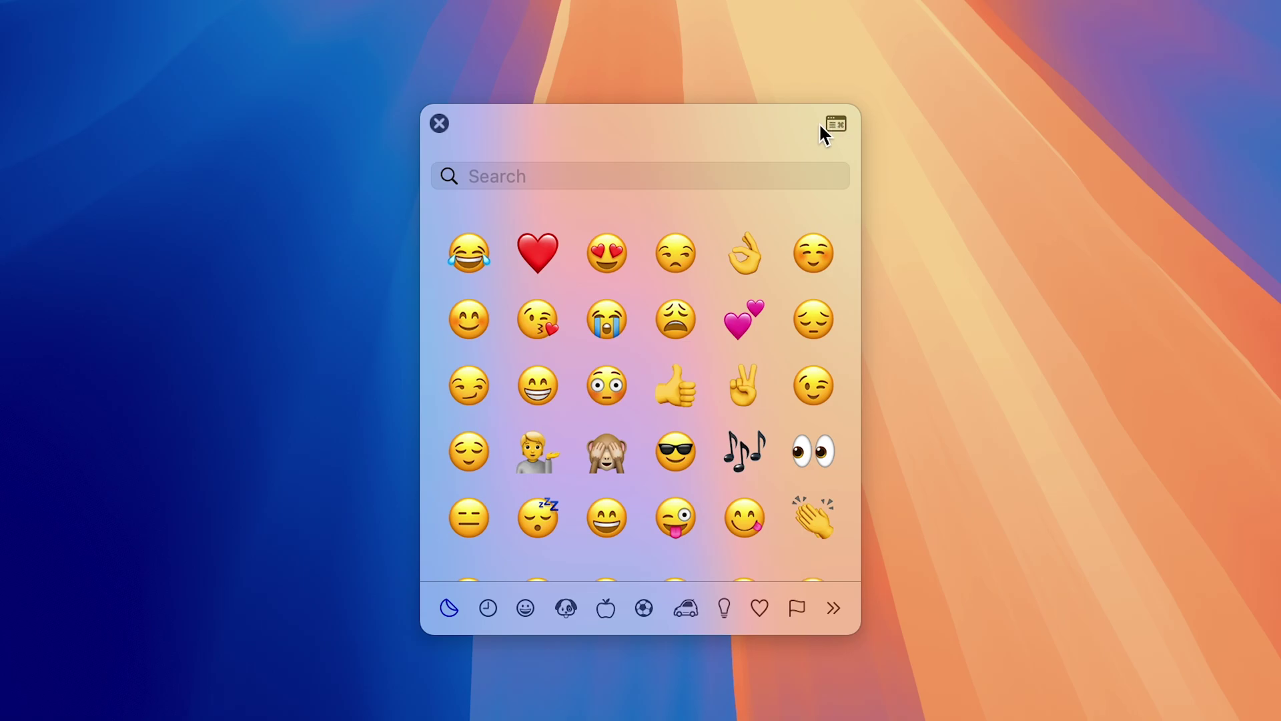
pyautogui.click(769, 212)
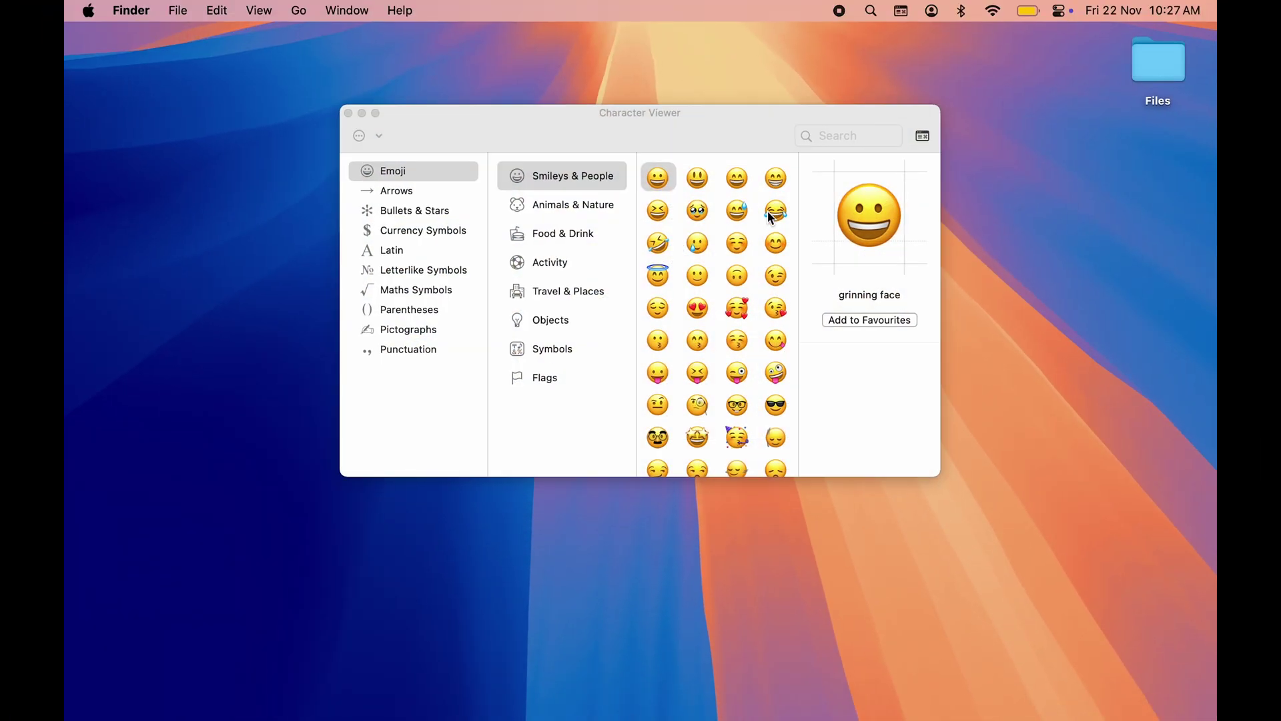
# - Browse Arrows, Bullets & Stars, Currency Symbols, emoji and Arrows again, then collapse to the compact picker
pyautogui.click(396, 192)
pyautogui.click(396, 212)
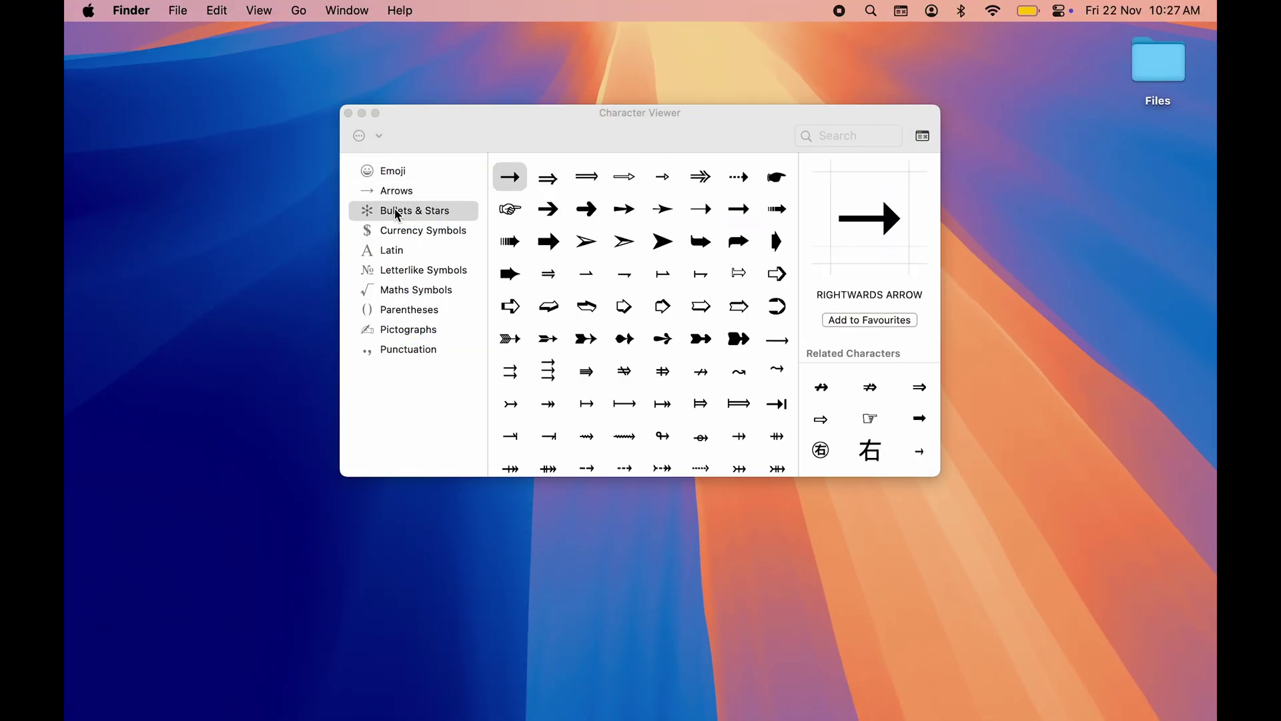
pyautogui.click(396, 232)
pyautogui.click(393, 172)
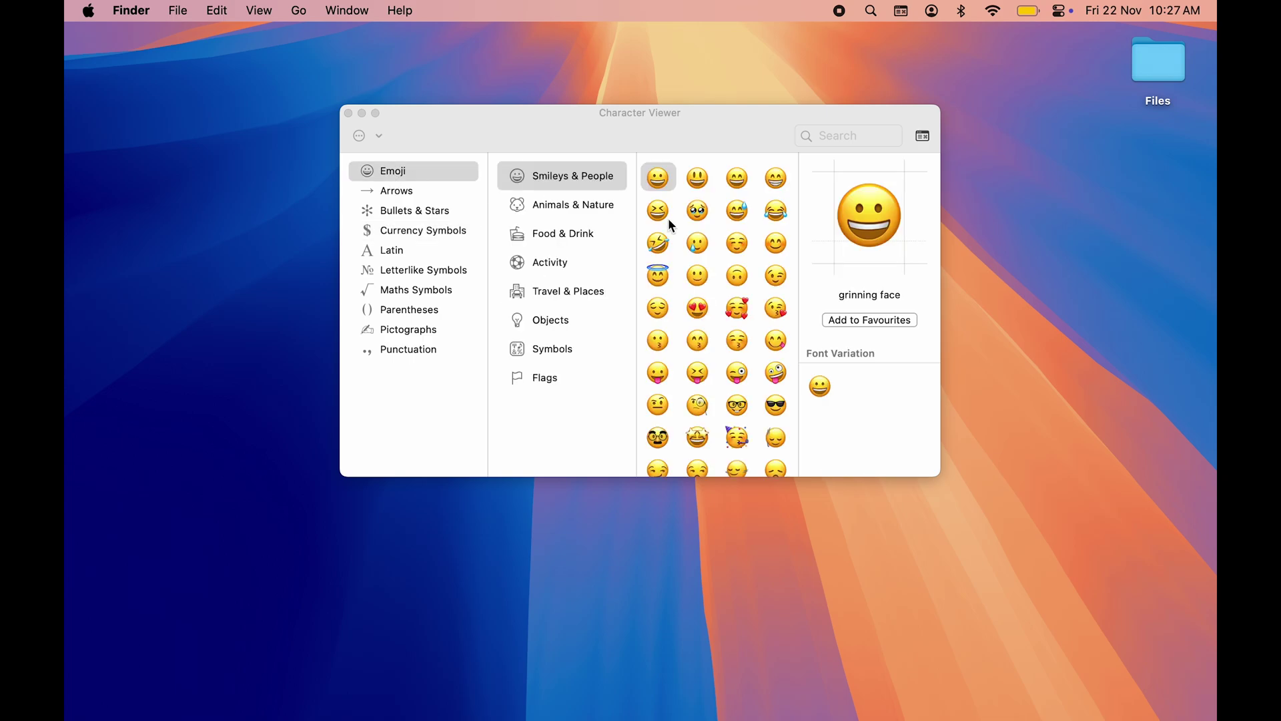
pyautogui.click(393, 192)
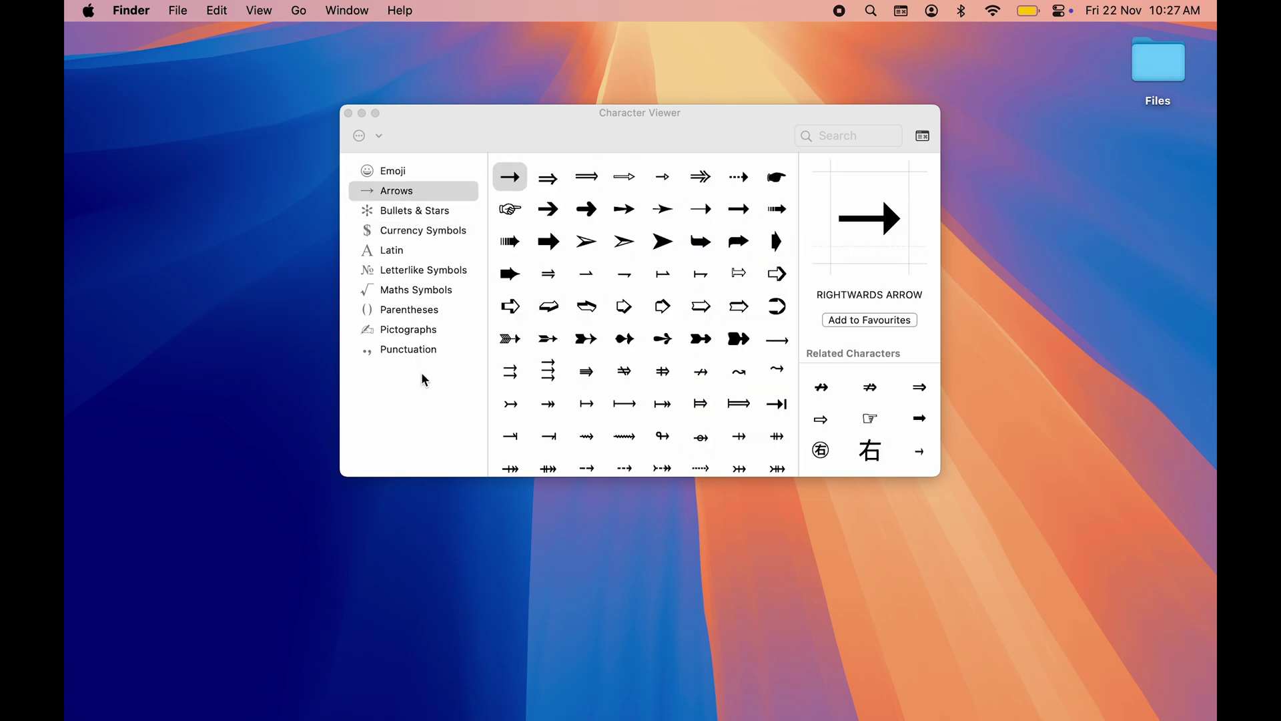
pyautogui.click(923, 136)
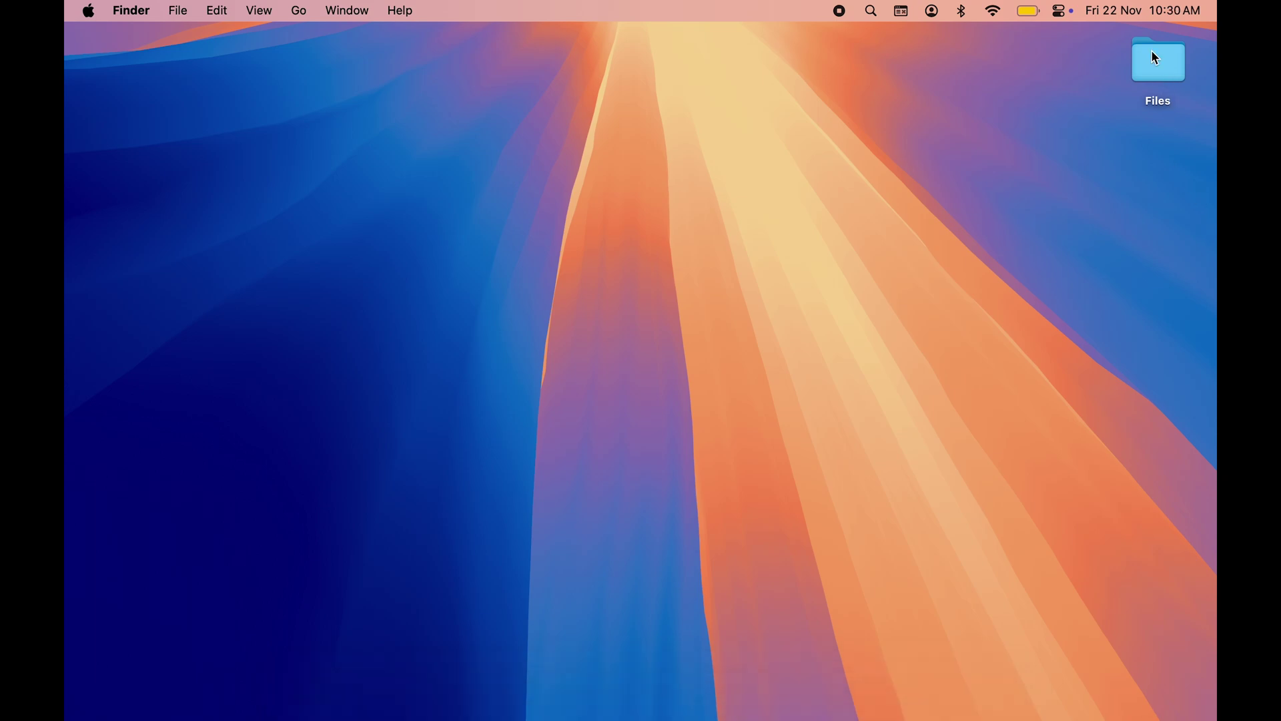
# - Move the Traveller file from the Files folder onto the desktop and nudge the Files window
pyautogui.doubleClick(1151, 50)
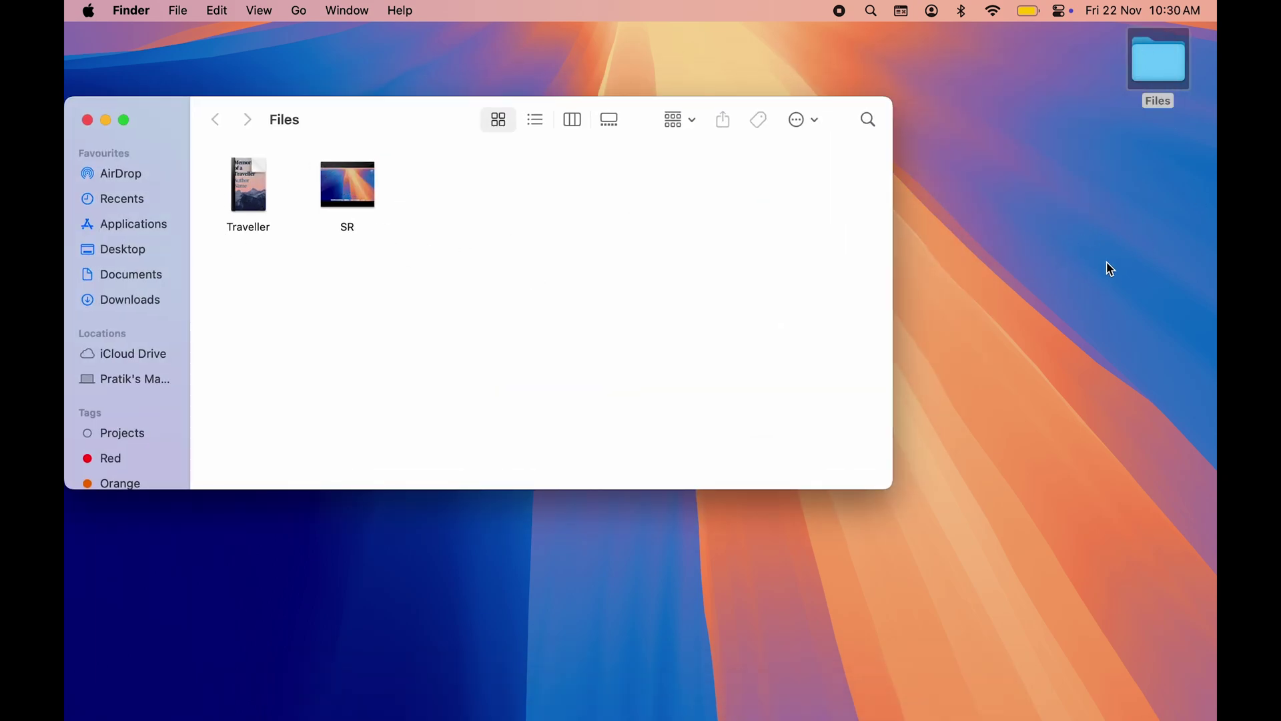
pyautogui.click(245, 234)
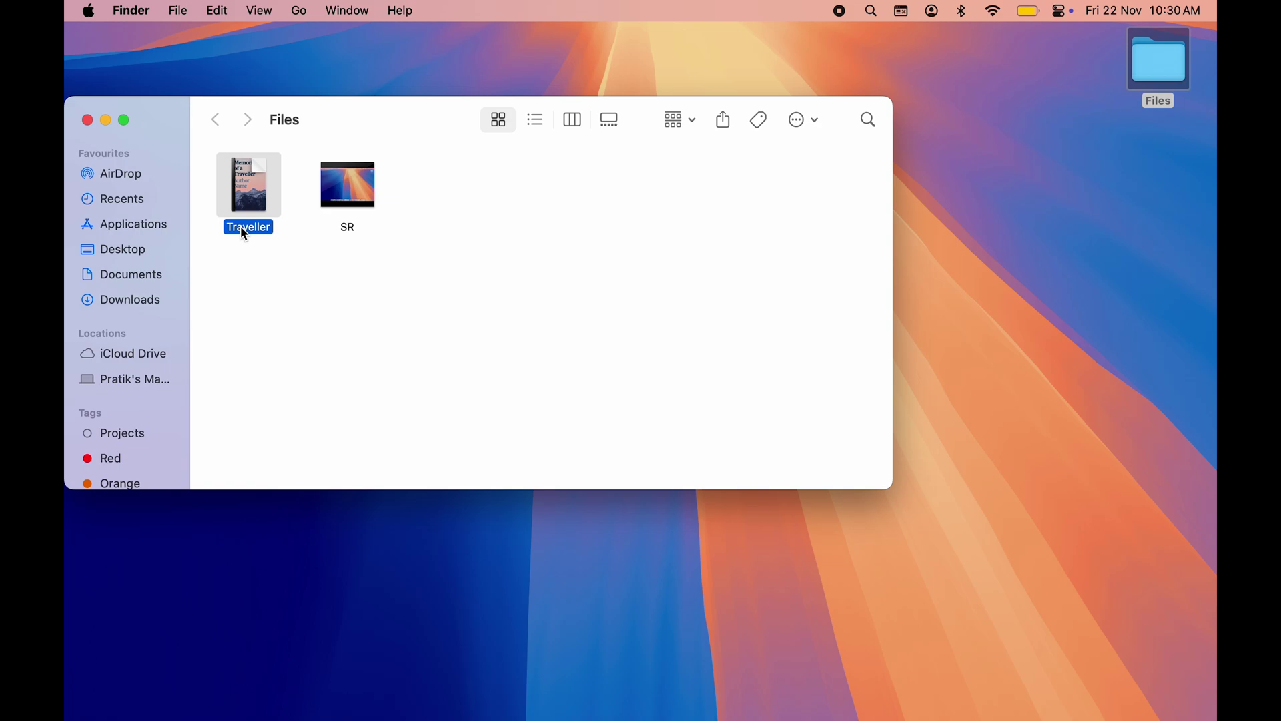
pyautogui.press('super+c')
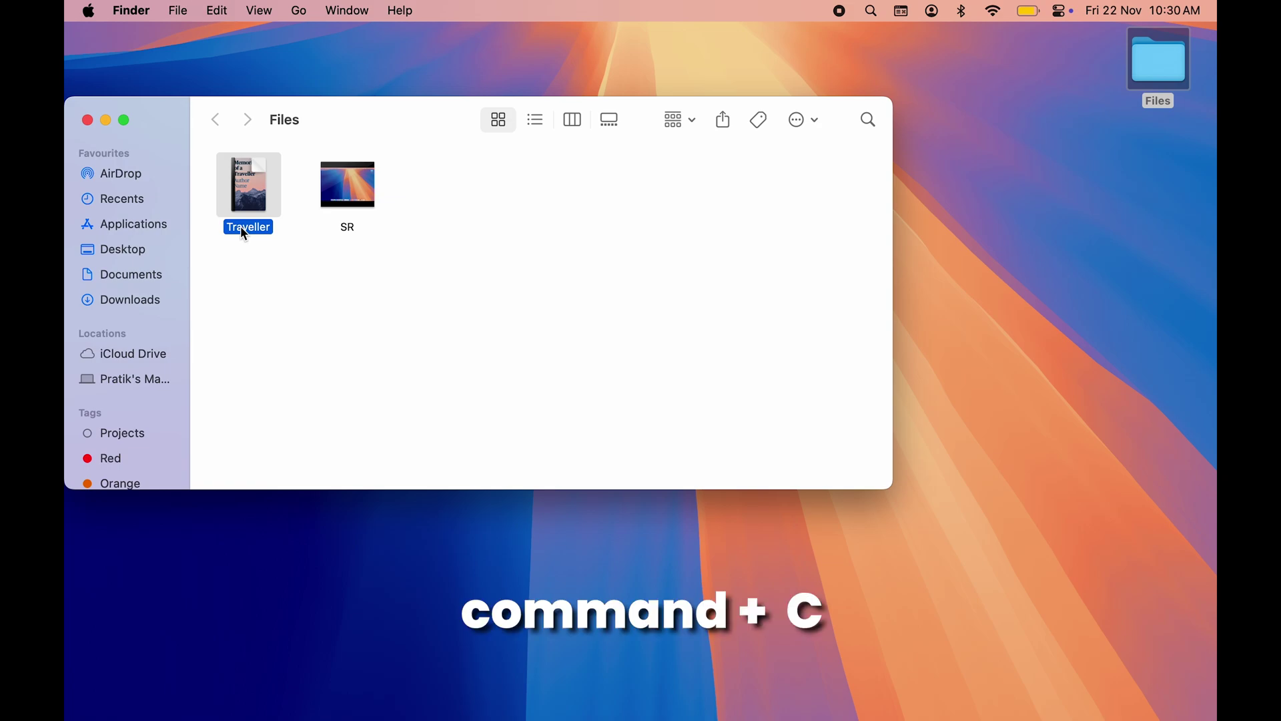
pyautogui.click(1071, 232)
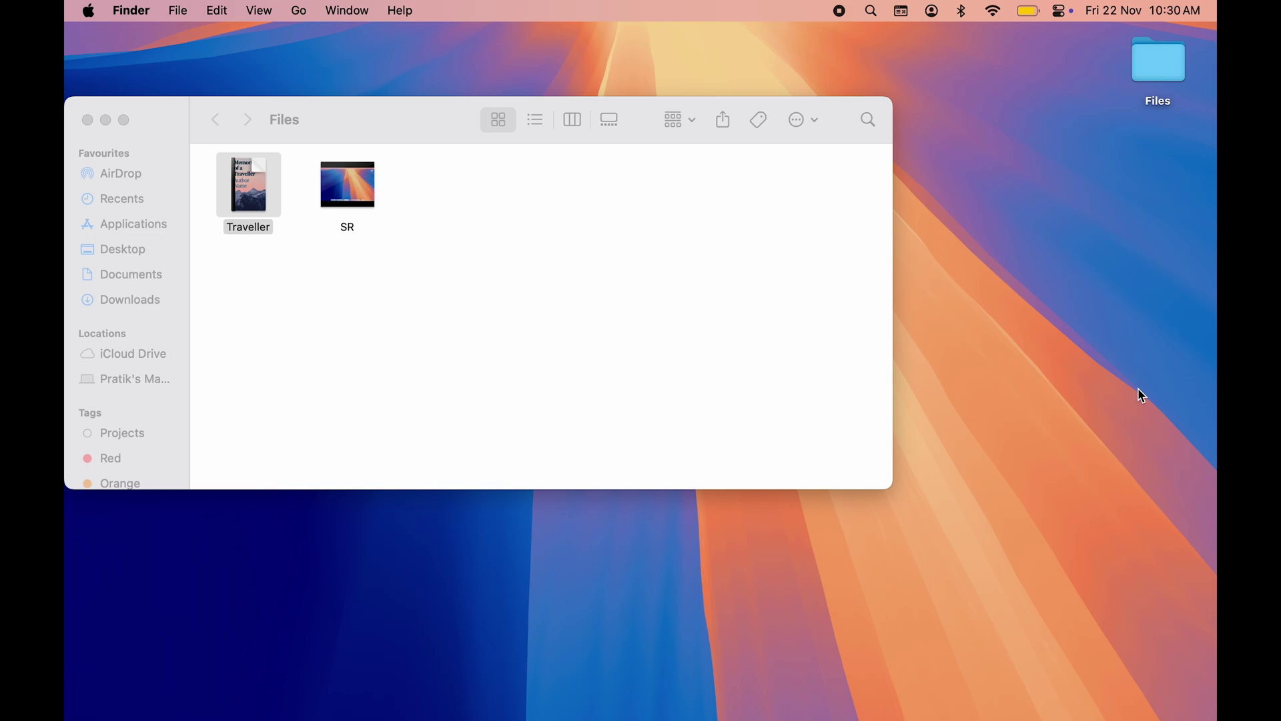
pyautogui.press('super+alt+v')
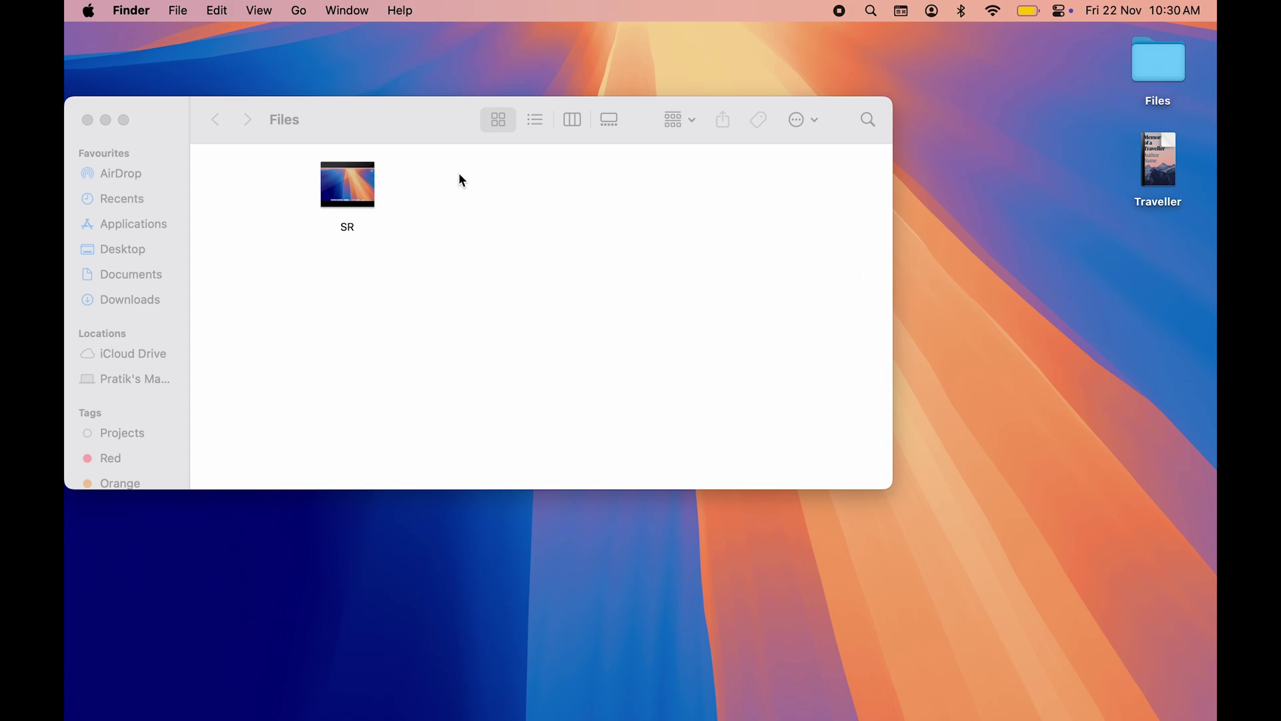
pyautogui.moveTo(395, 132); pyautogui.dragTo(524, 119)
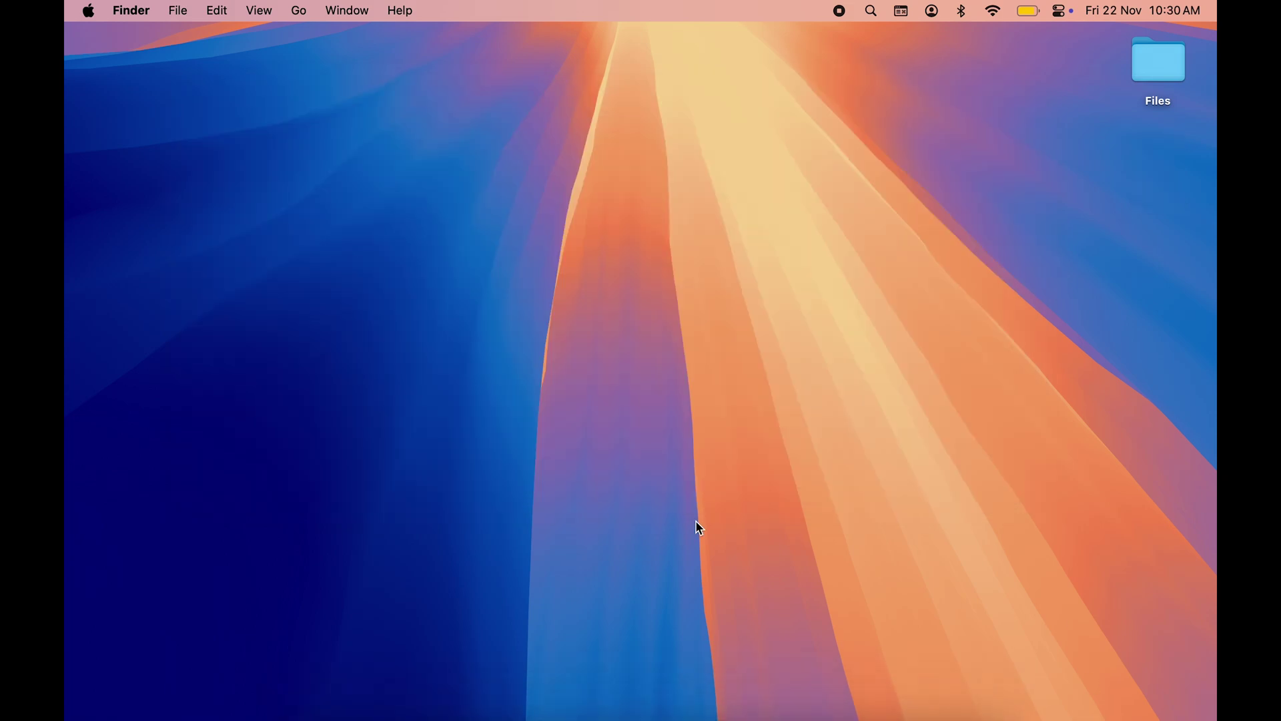
# - Take a full-screen capture of Launchpad, preview it, delete it, and reopen Launchpad
pyautogui.press('F4')
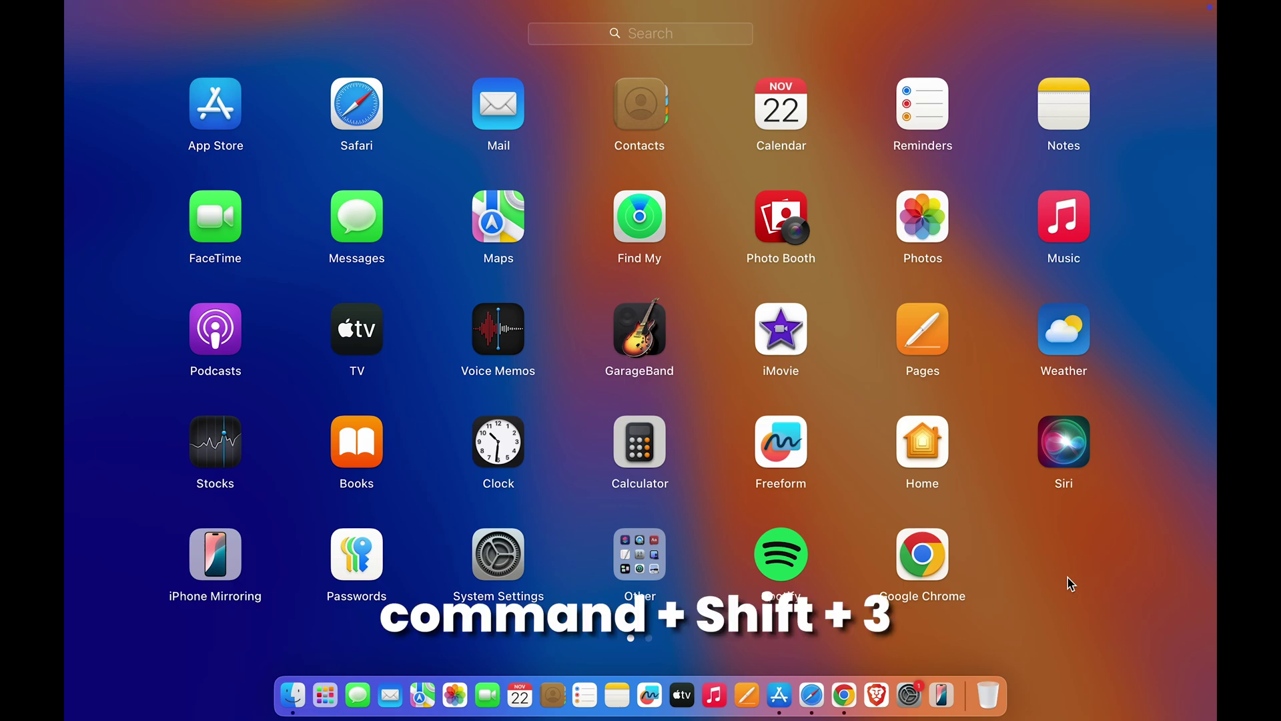
pyautogui.click(1083, 613)
pyautogui.click(1140, 669)
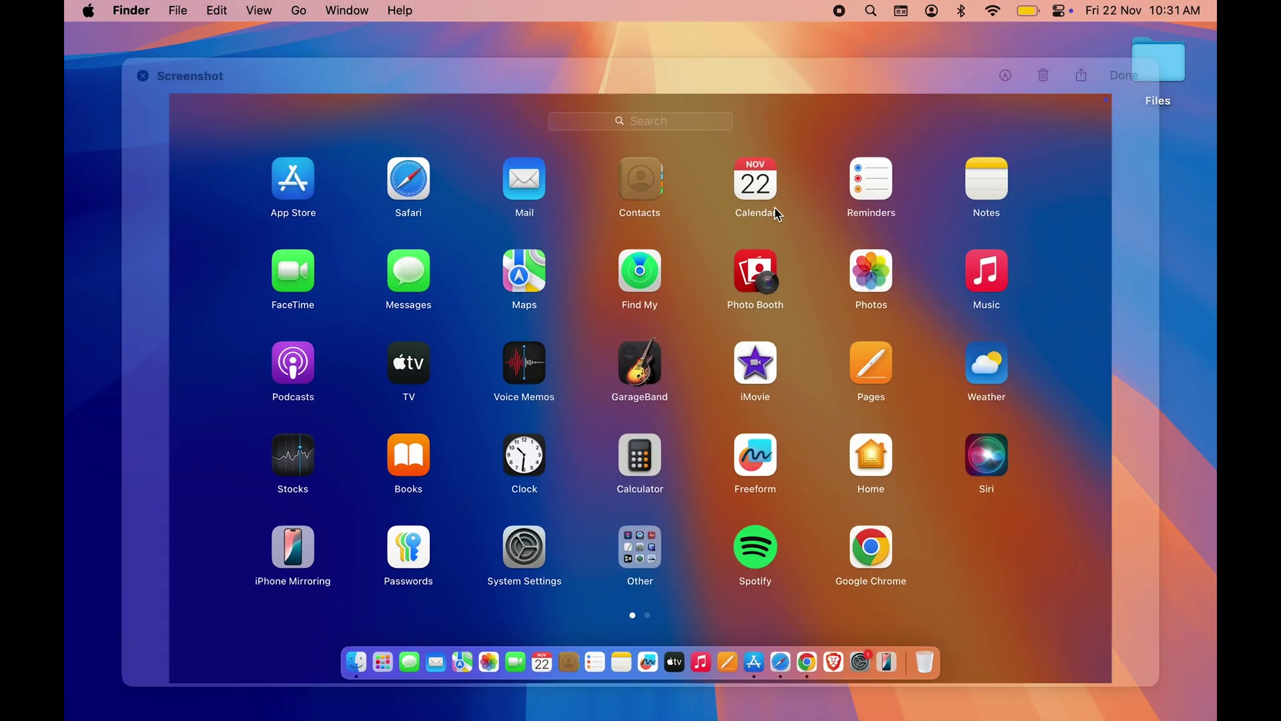
pyautogui.click(1043, 75)
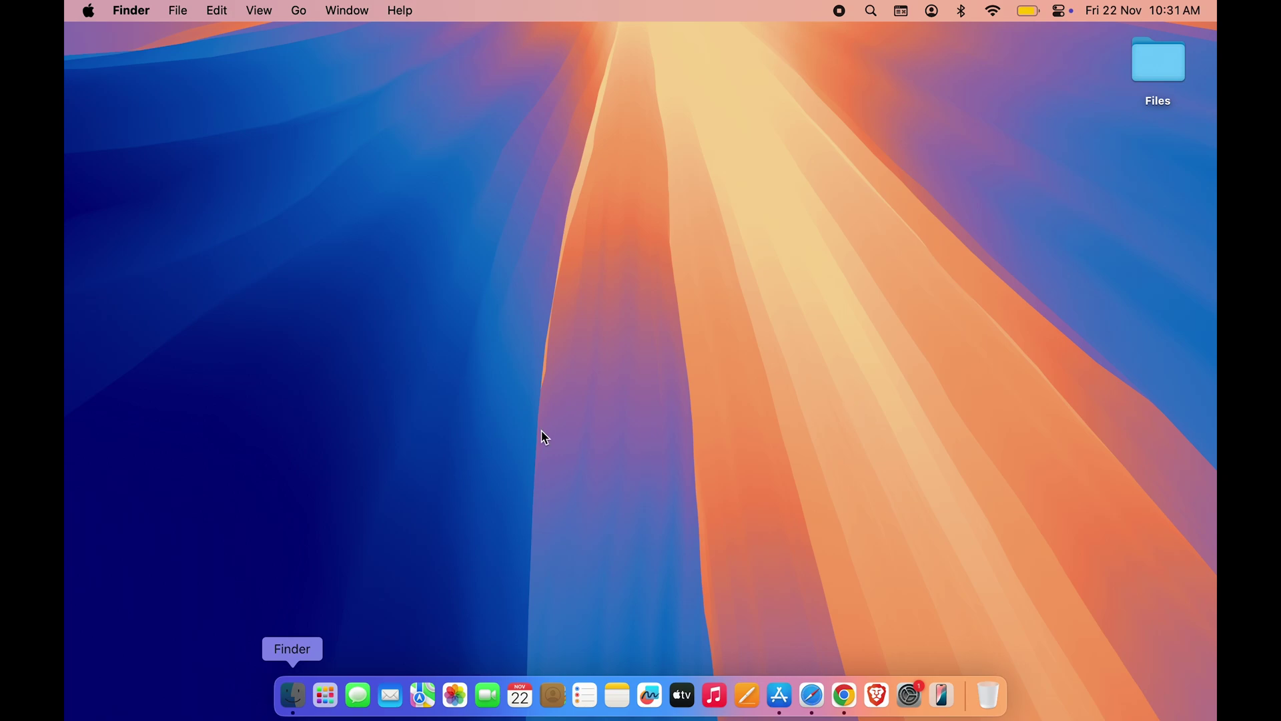
pyautogui.press('F4')
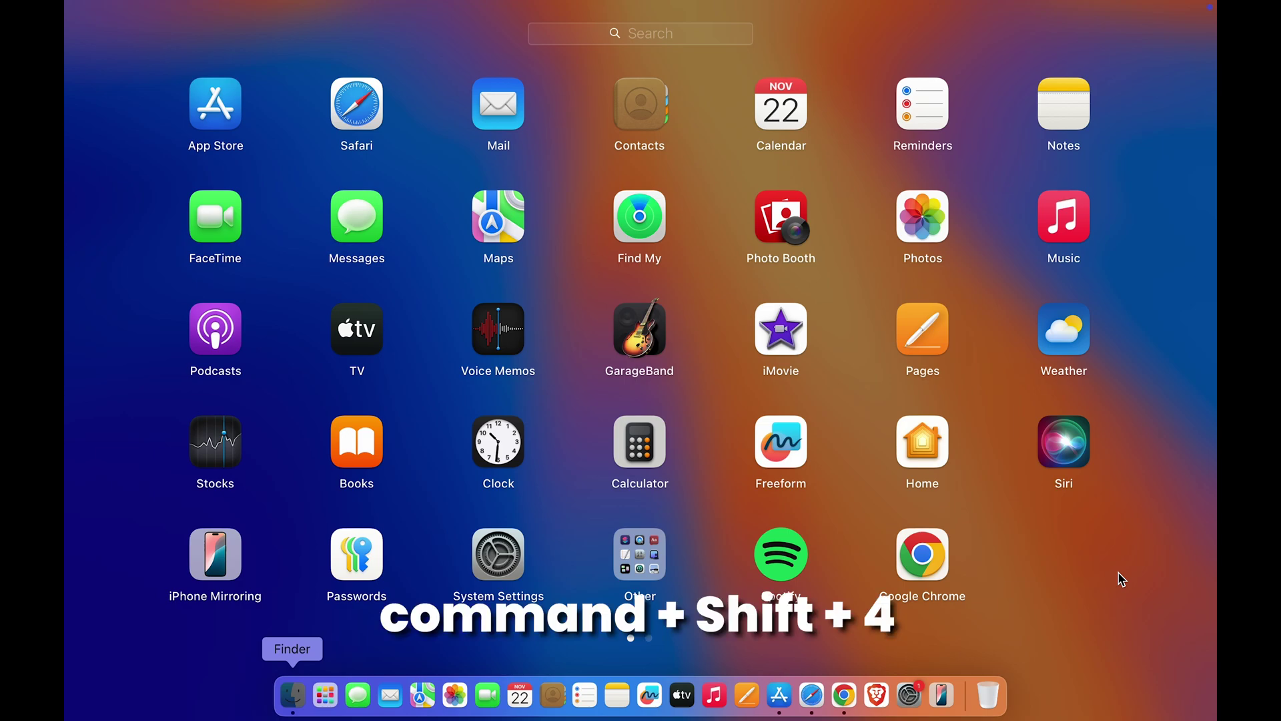
# - Screenshot the Launchpad icon block from Mail to Other with Command+Shift+4, preview it, and delete it
pyautogui.press('super+shift+4')
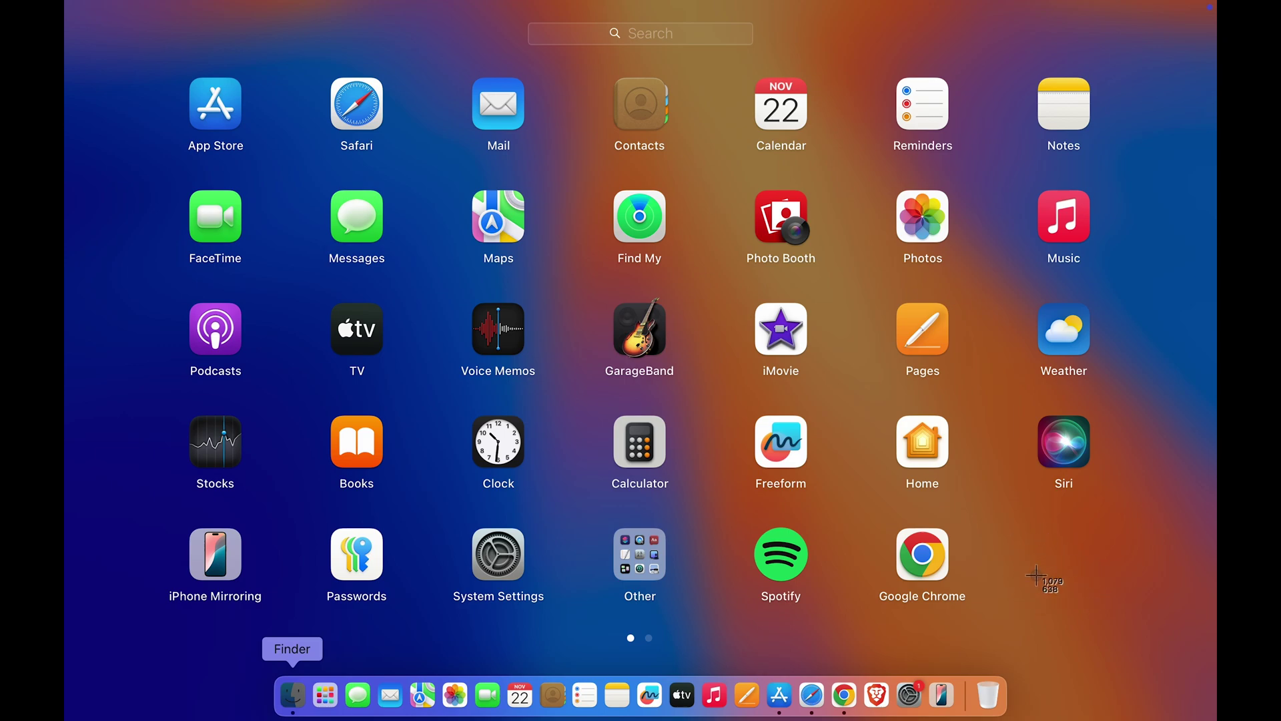
pyautogui.moveTo(425, 68); pyautogui.dragTo(726, 635)
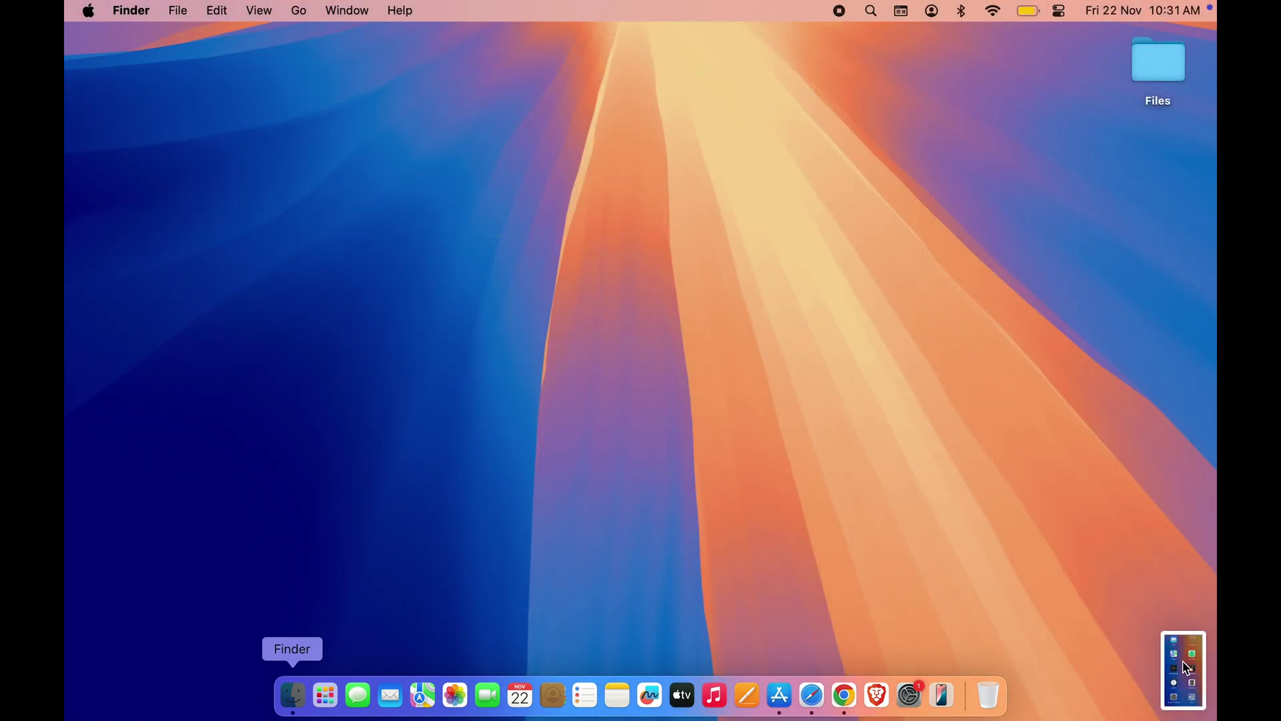
pyautogui.click(1180, 659)
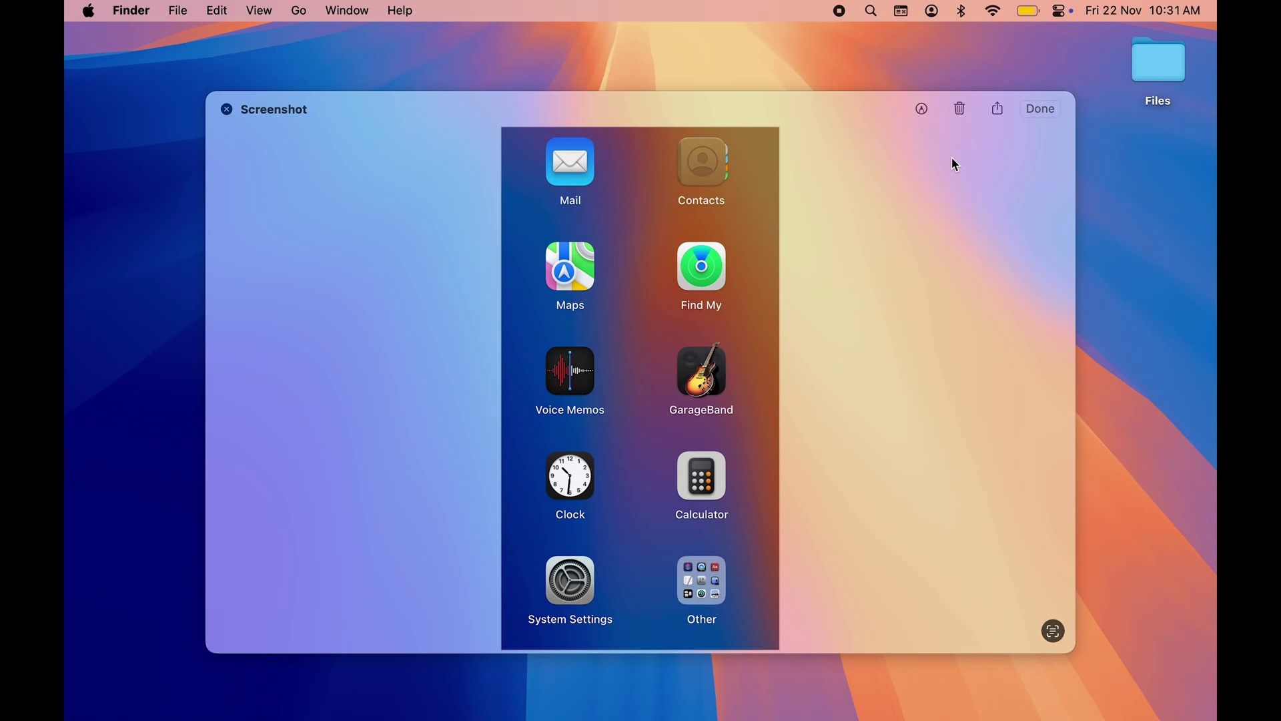
pyautogui.click(959, 108)
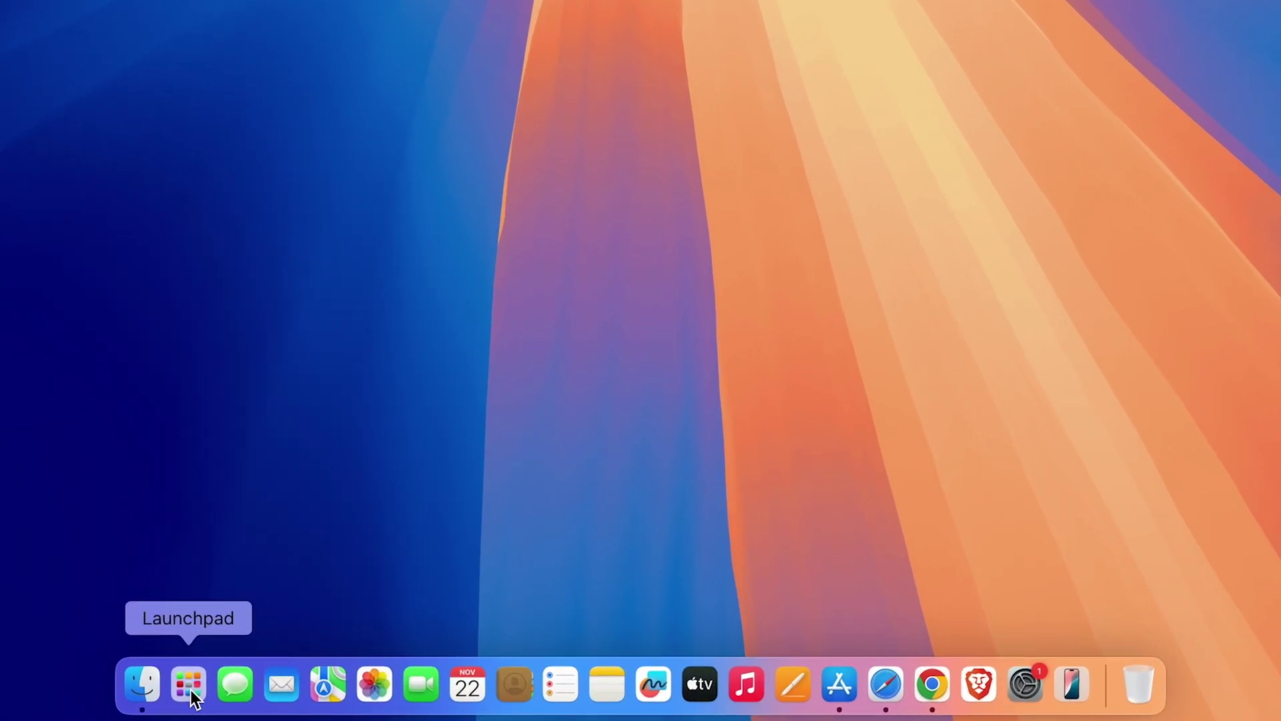
# - Open Launchpad from the Dock, swipe between its two app pages, and close it
pyautogui.click(190, 688)
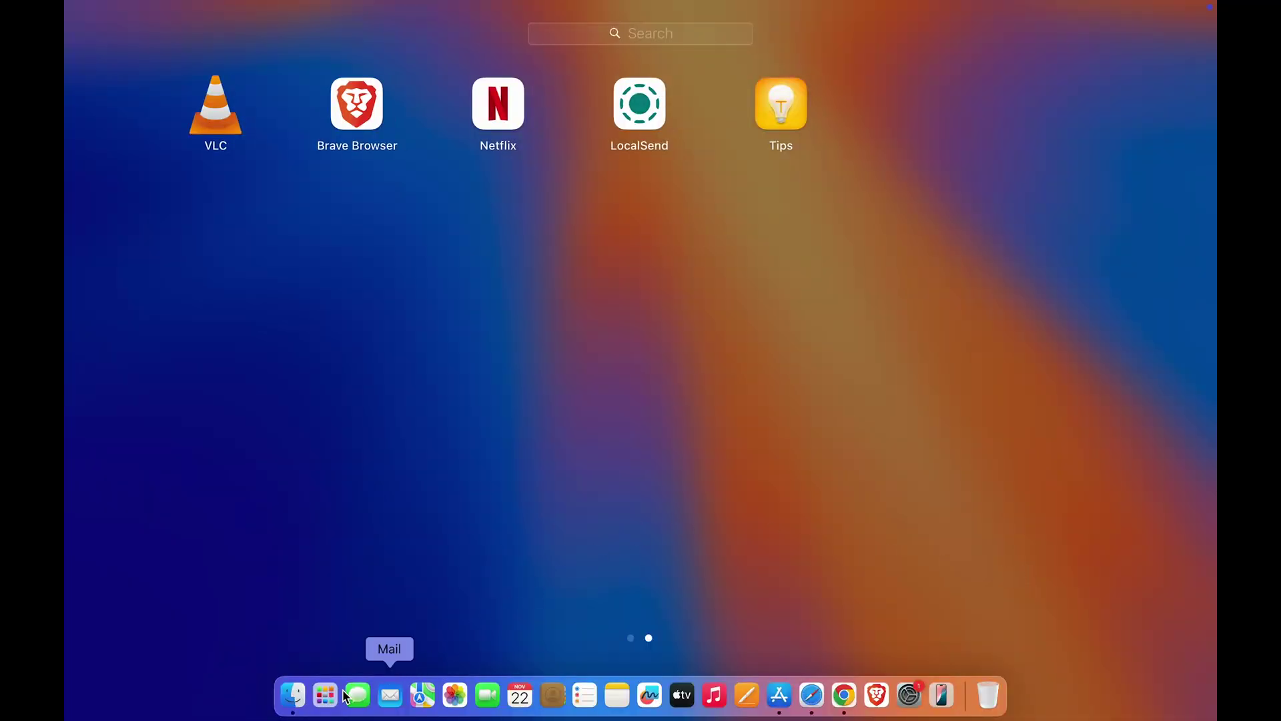
pyautogui.click(1109, 634)
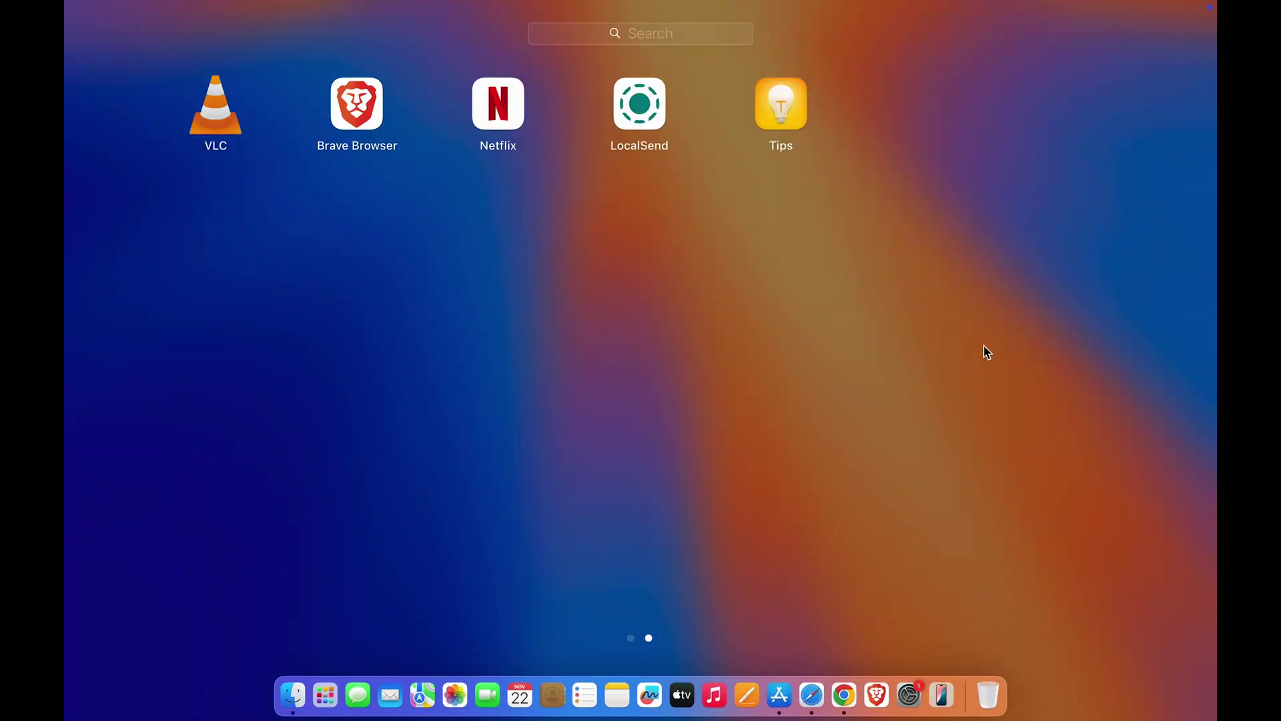
pyautogui.hscroll(-3, 594, 354)
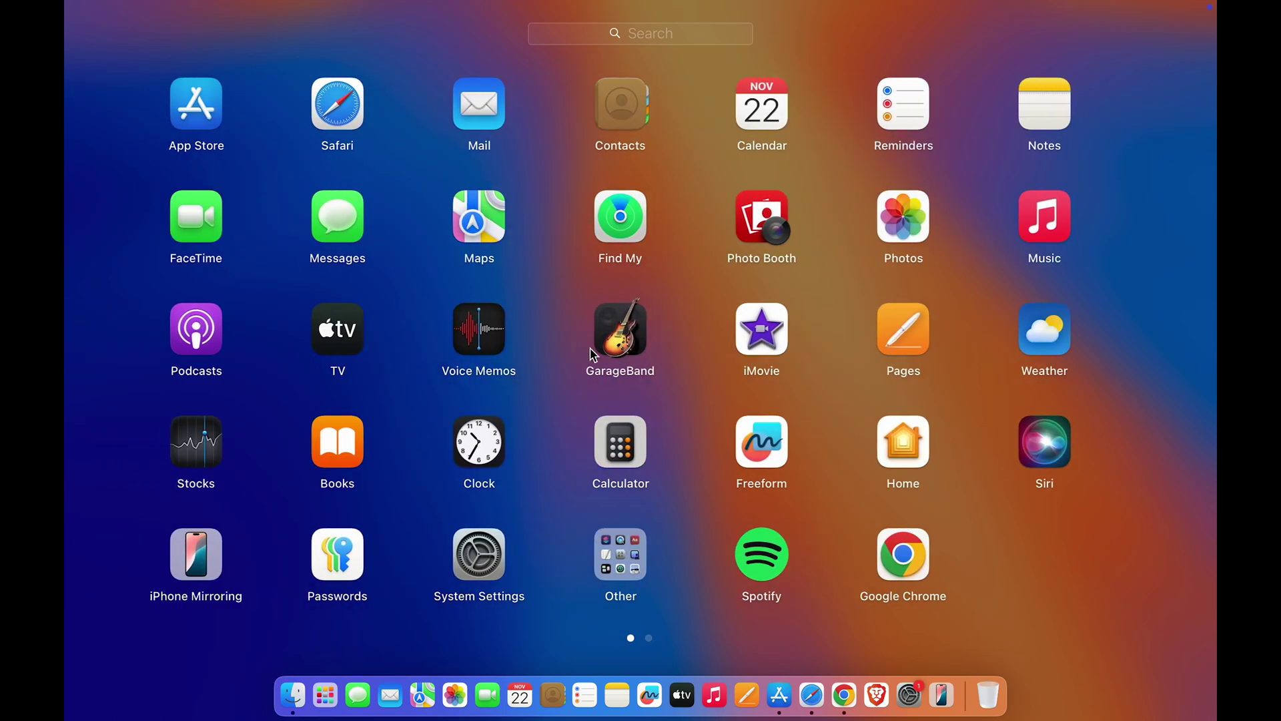
pyautogui.hscroll(3, 594, 354)
pyautogui.hscroll(-3, 592, 355)
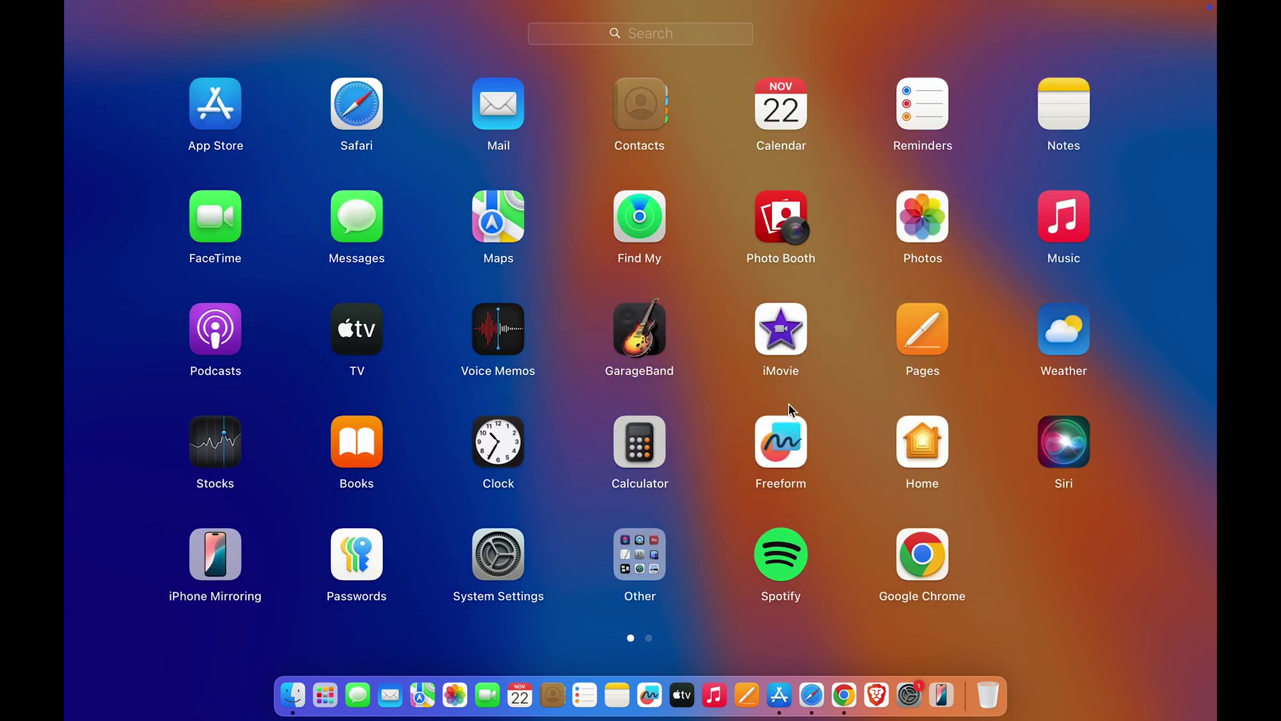
pyautogui.click(1047, 553)
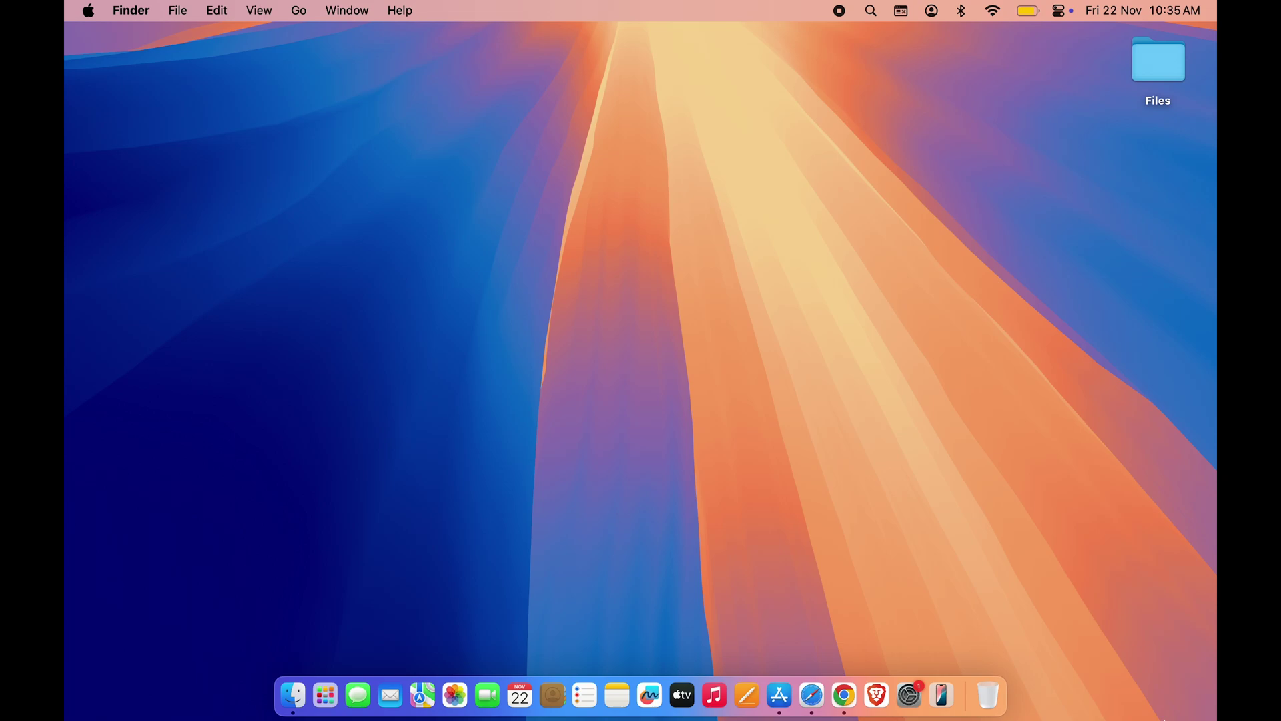
# - Bring App Store, Safari, and finally Chrome's Apple Inc. Wikipedia article forward from the Dock
pyautogui.click(779, 695)
pyautogui.click(816, 701)
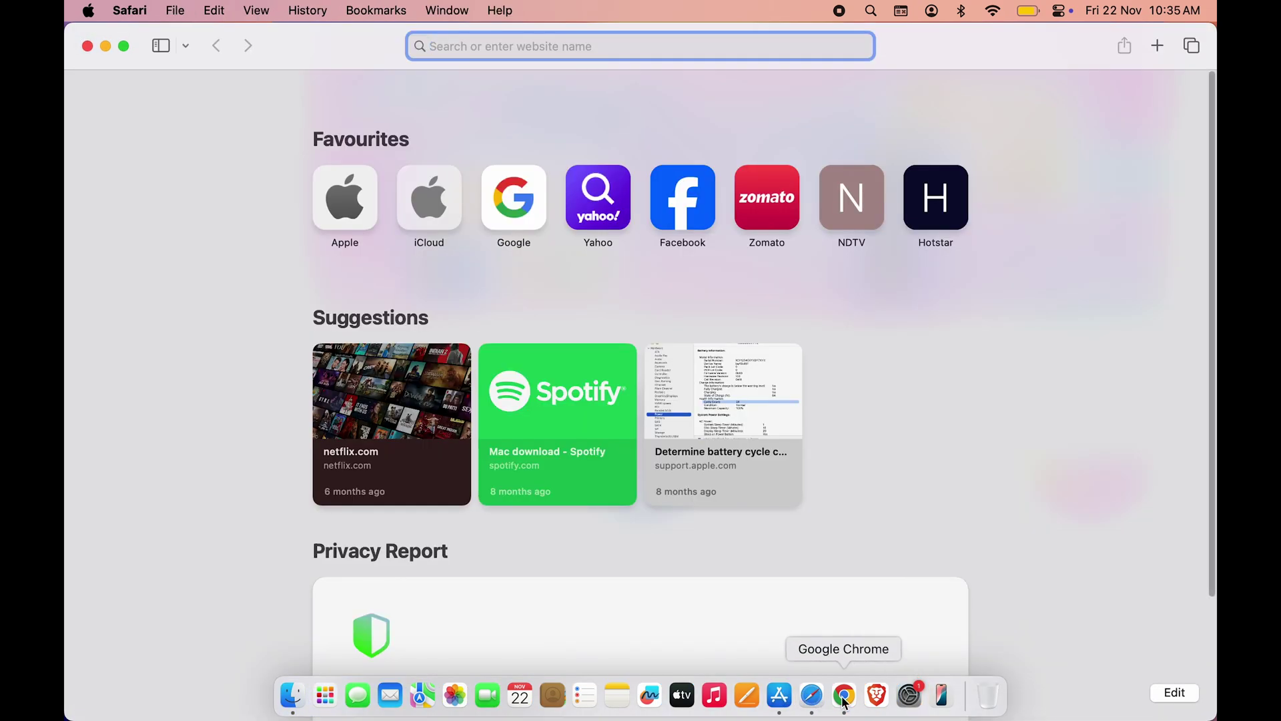
pyautogui.click(844, 695)
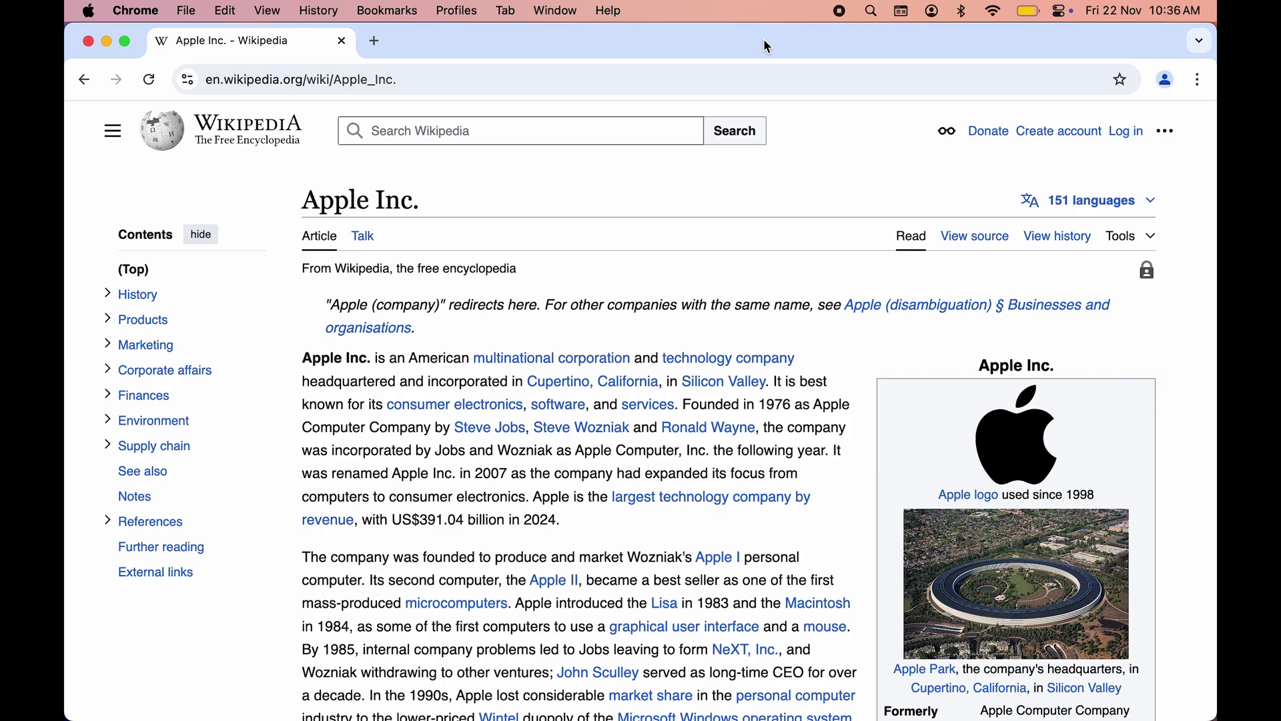
pyautogui.press('super+Tab')
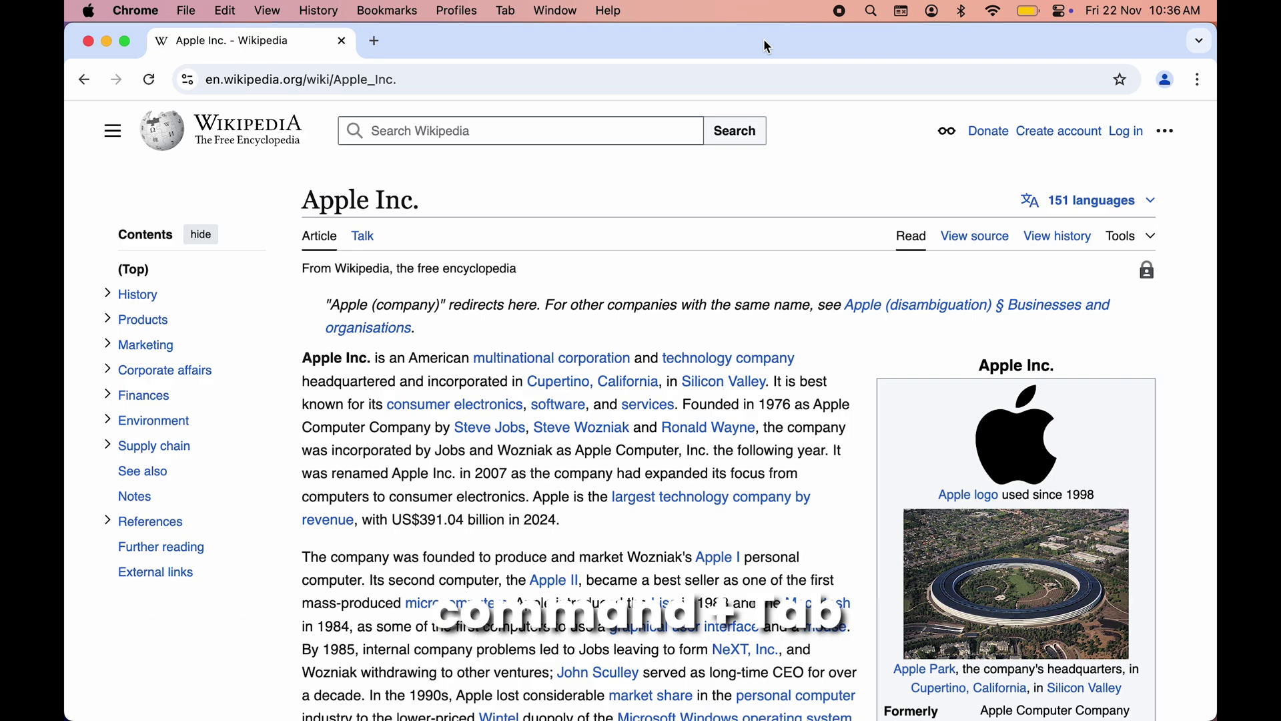
# - Cycle through Safari, Chrome and App Store with Command+Tab, ending with Finder in front
pyautogui.press('super+Tab')
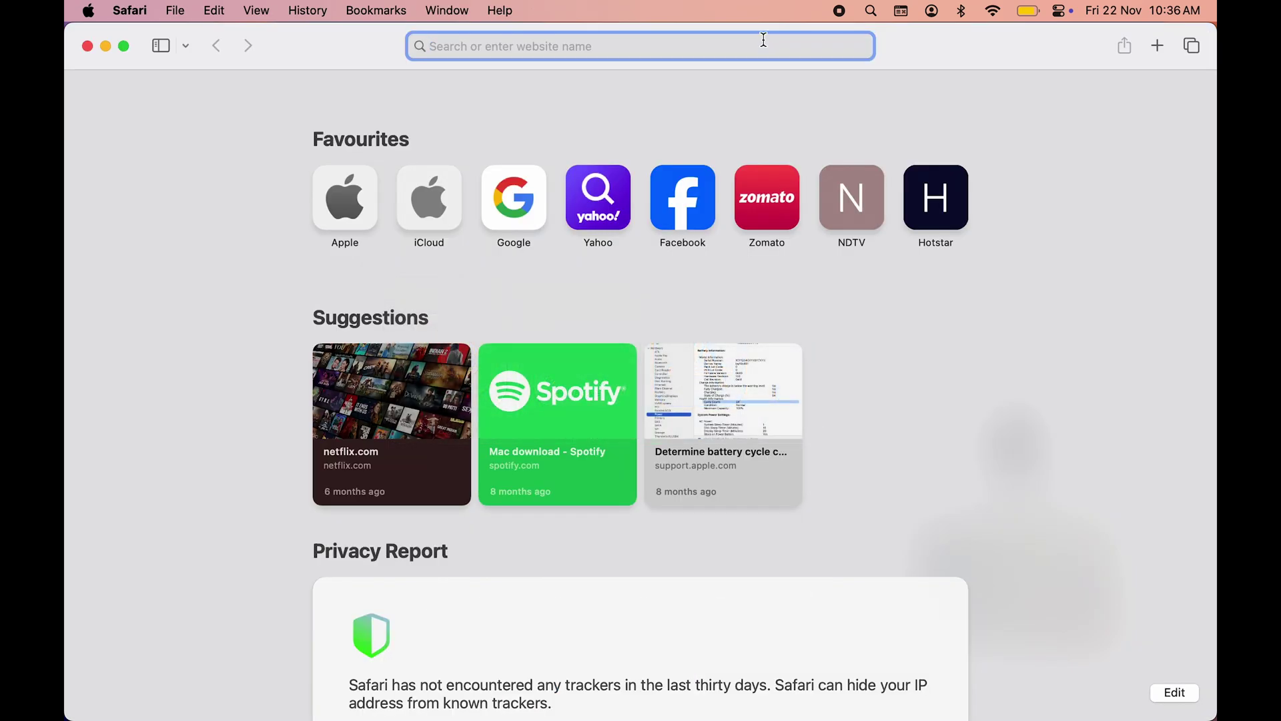
pyautogui.press('super+Tab')
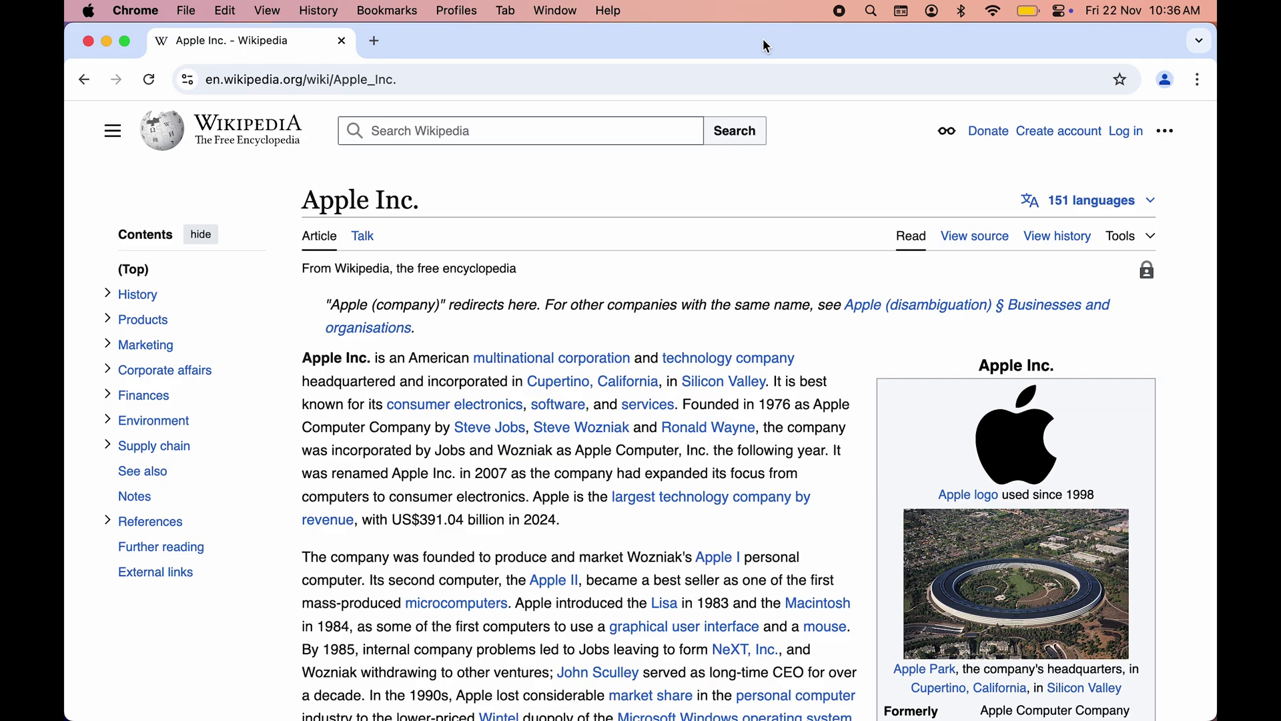
pyautogui.press('super+Tab')
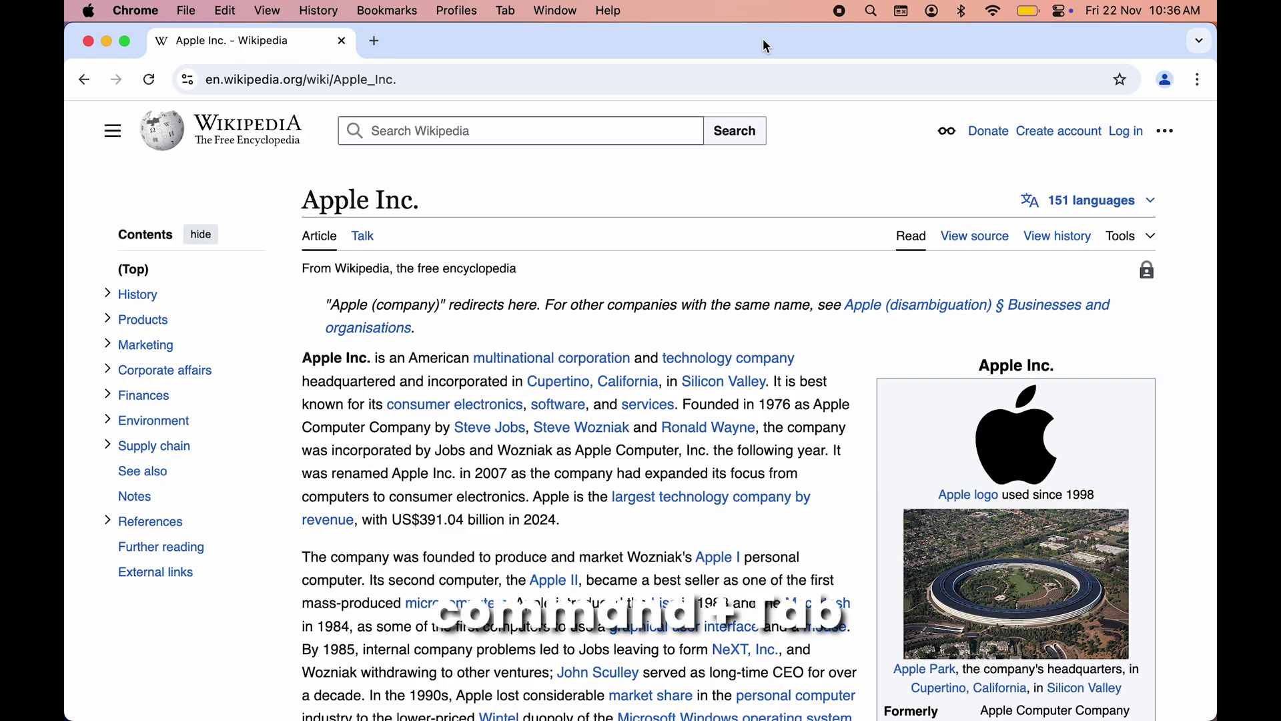
pyautogui.press('super+Tab')
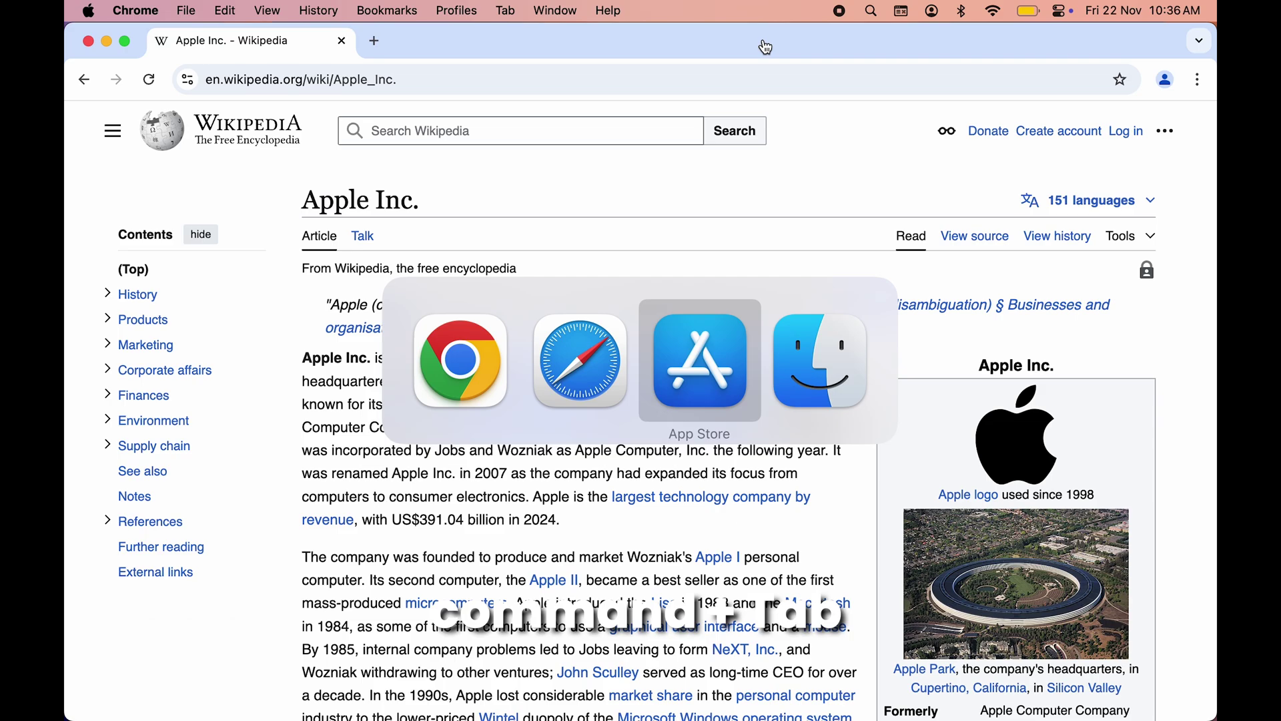
pyautogui.press('super+Tab')
pyautogui.press('super+Tab')
pyautogui.press('super+Tab')
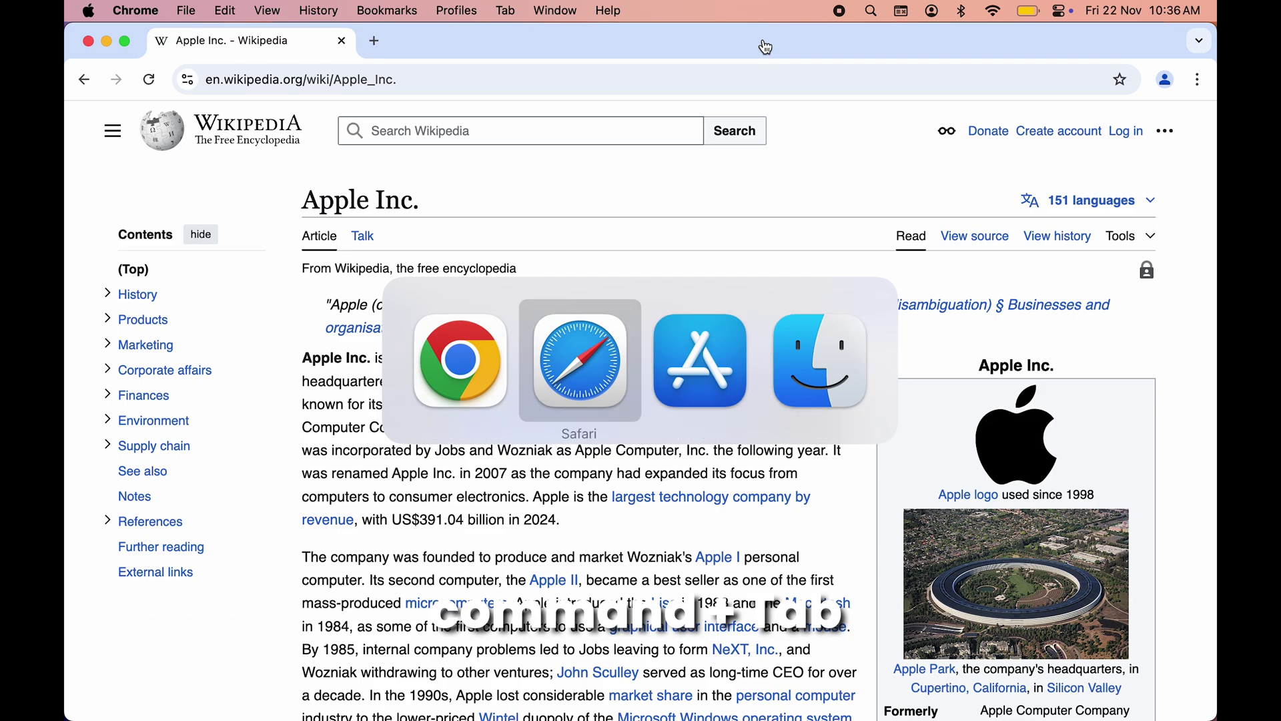
pyautogui.press('super+Tab')
pyautogui.press('super+Tab')
pyautogui.press('super+Tab')
pyautogui.press('super+Tab')
pyautogui.press('super+Tab')
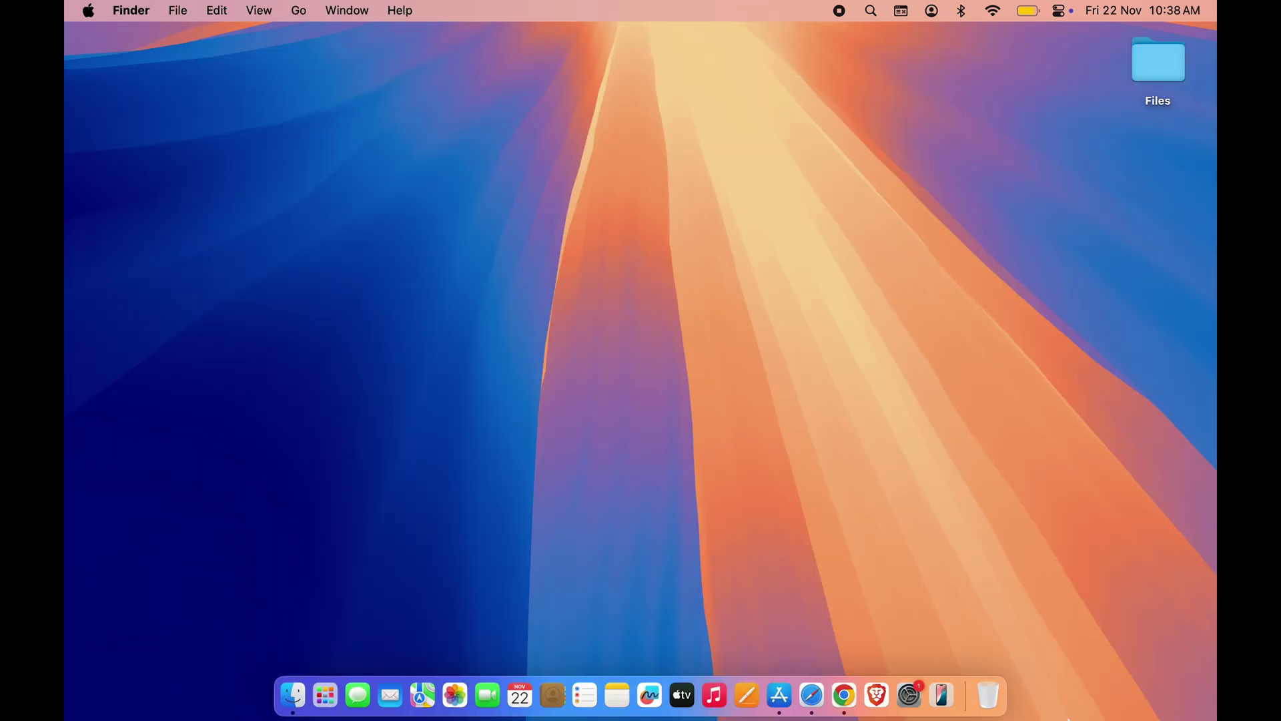
pyautogui.click(844, 696)
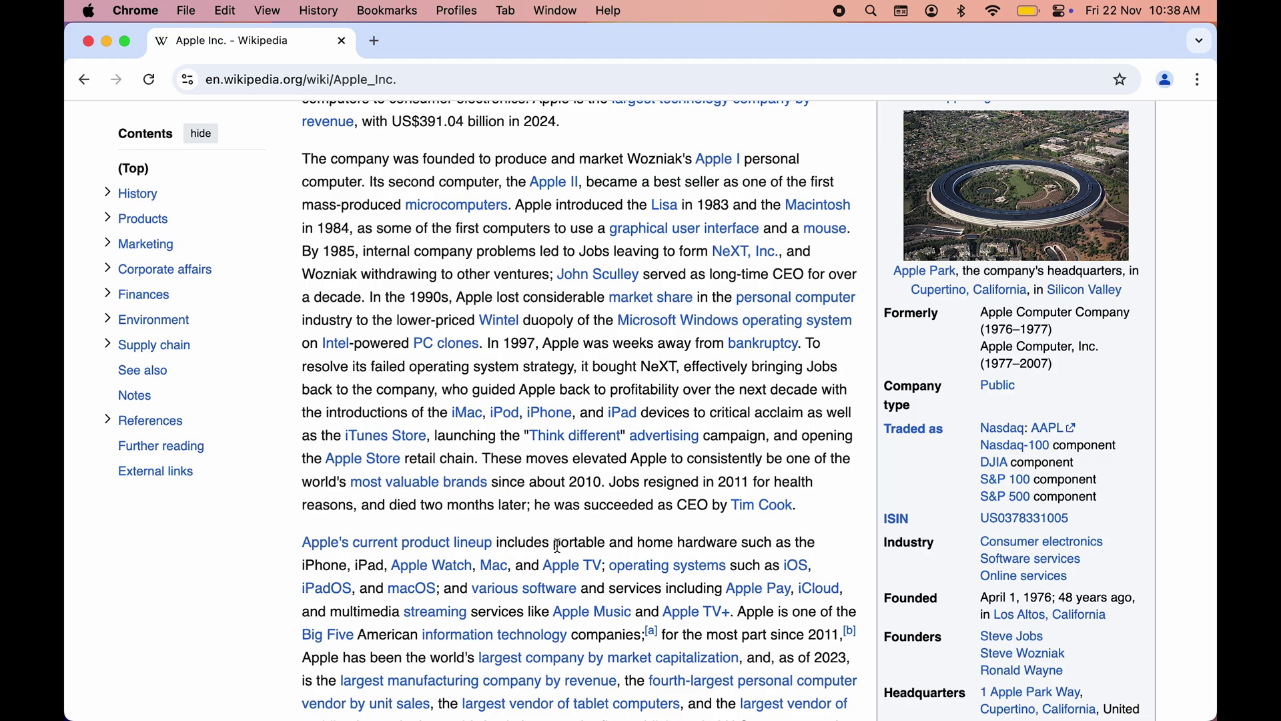
pyautogui.moveTo(555, 546); pyautogui.dragTo(606, 545)
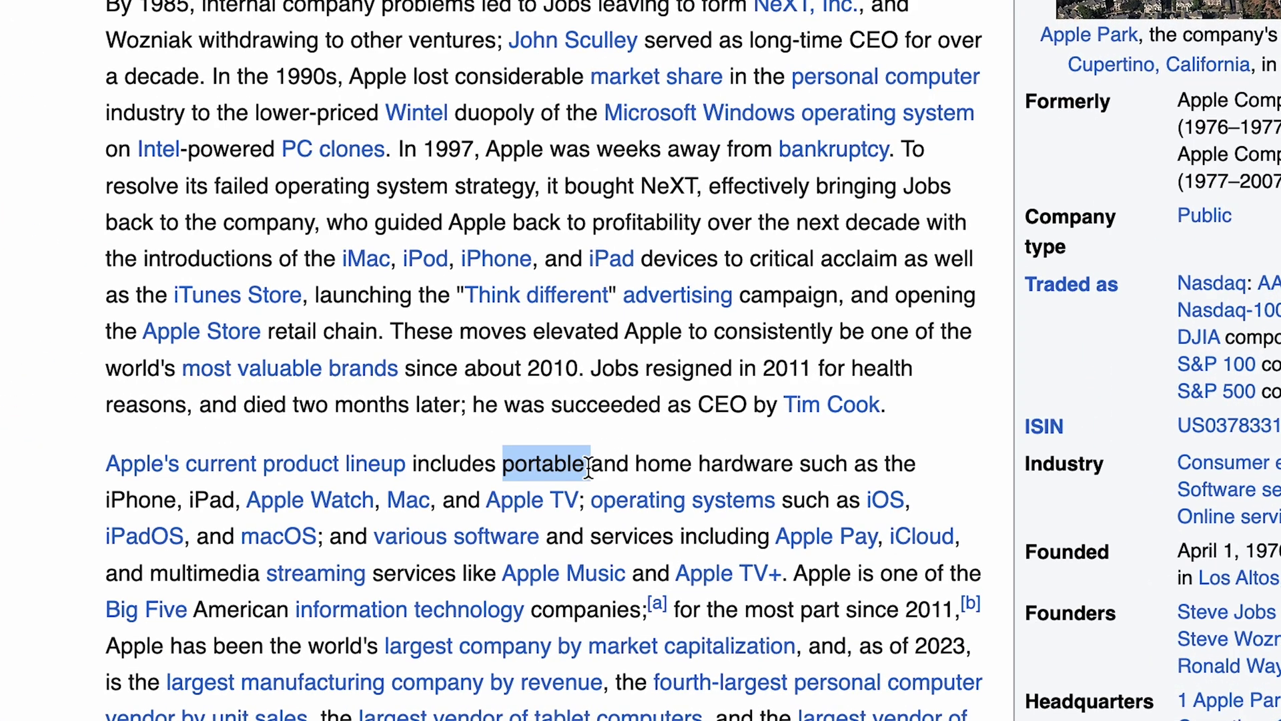
pyautogui.click(620, 467)
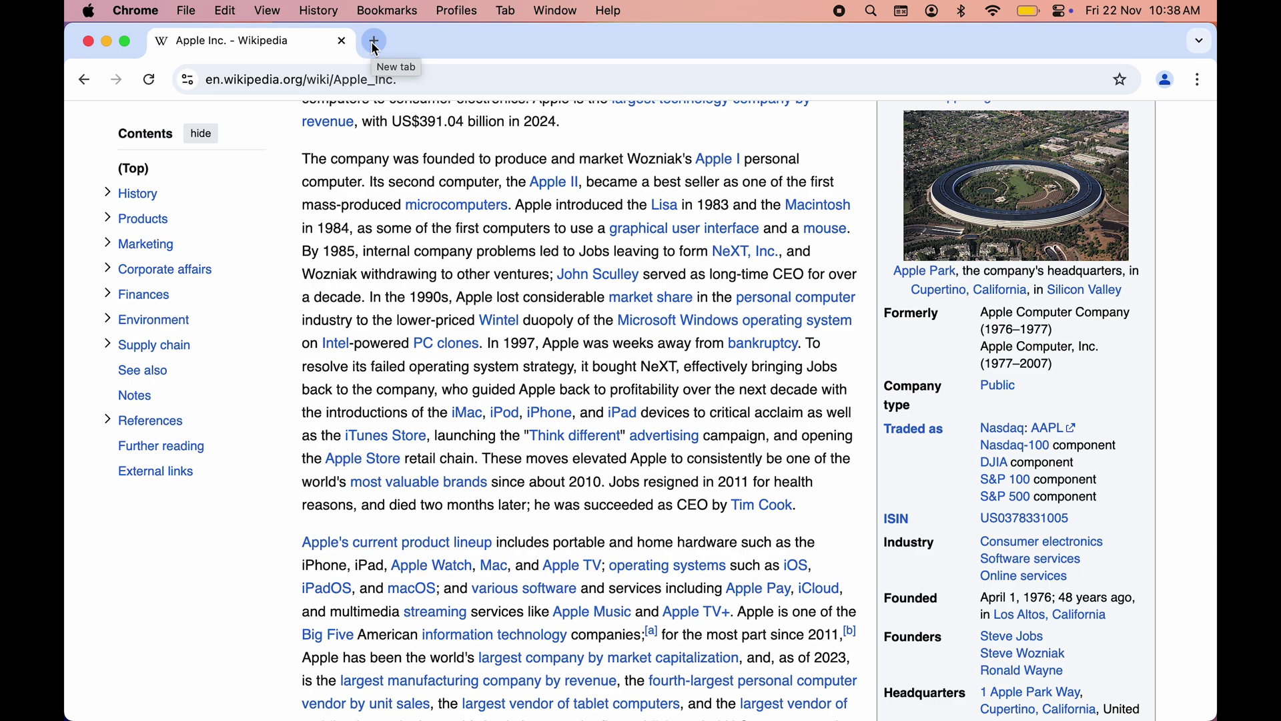
pyautogui.click(578, 542)
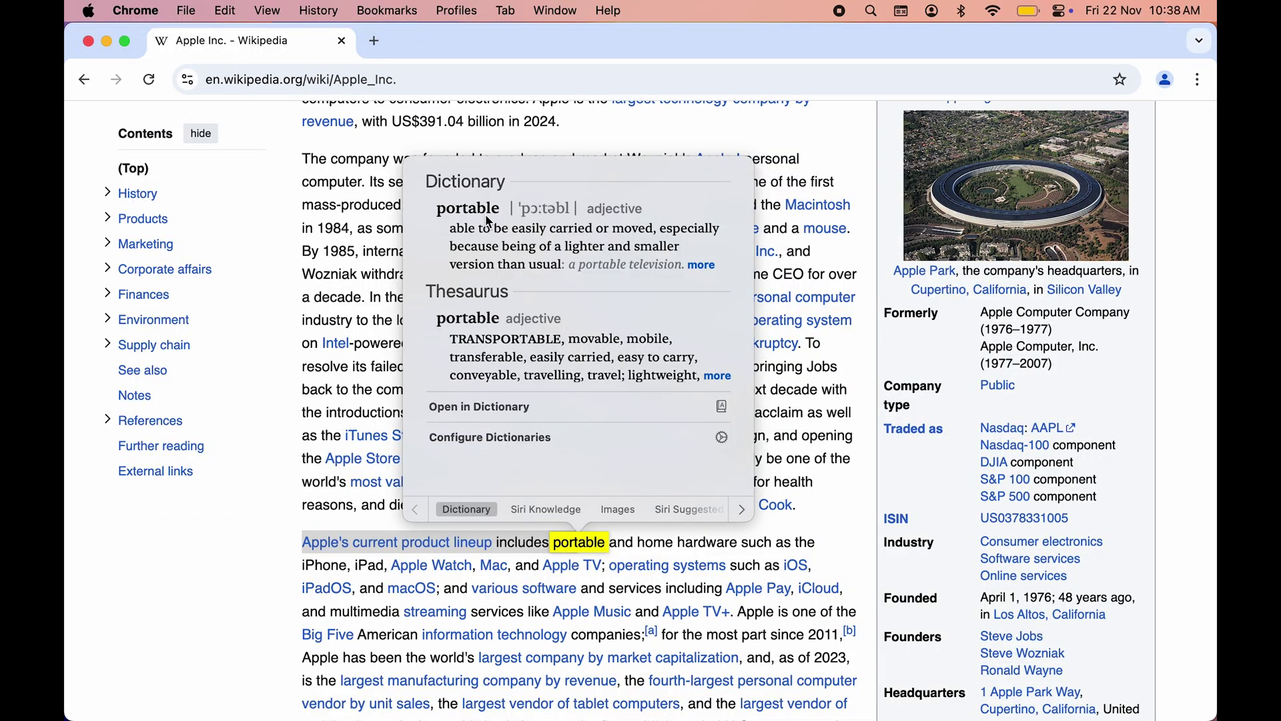
pyautogui.click(224, 584)
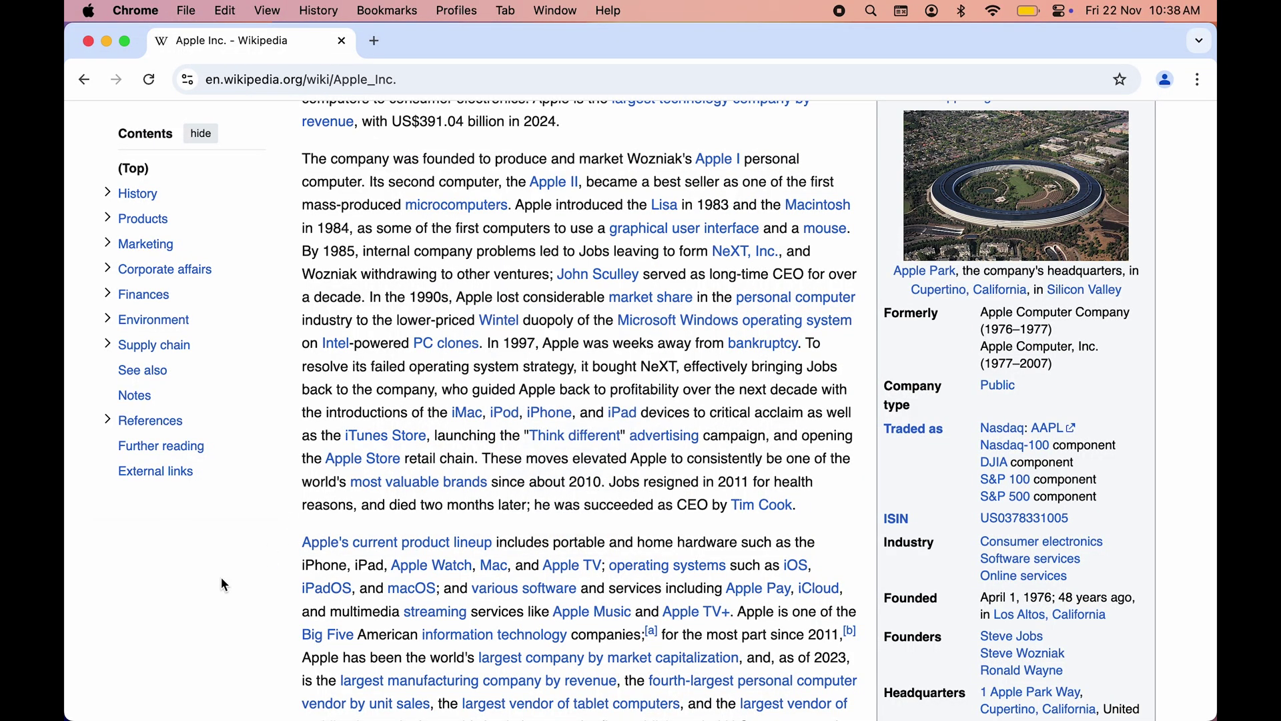
pyautogui.rightClick(580, 543)
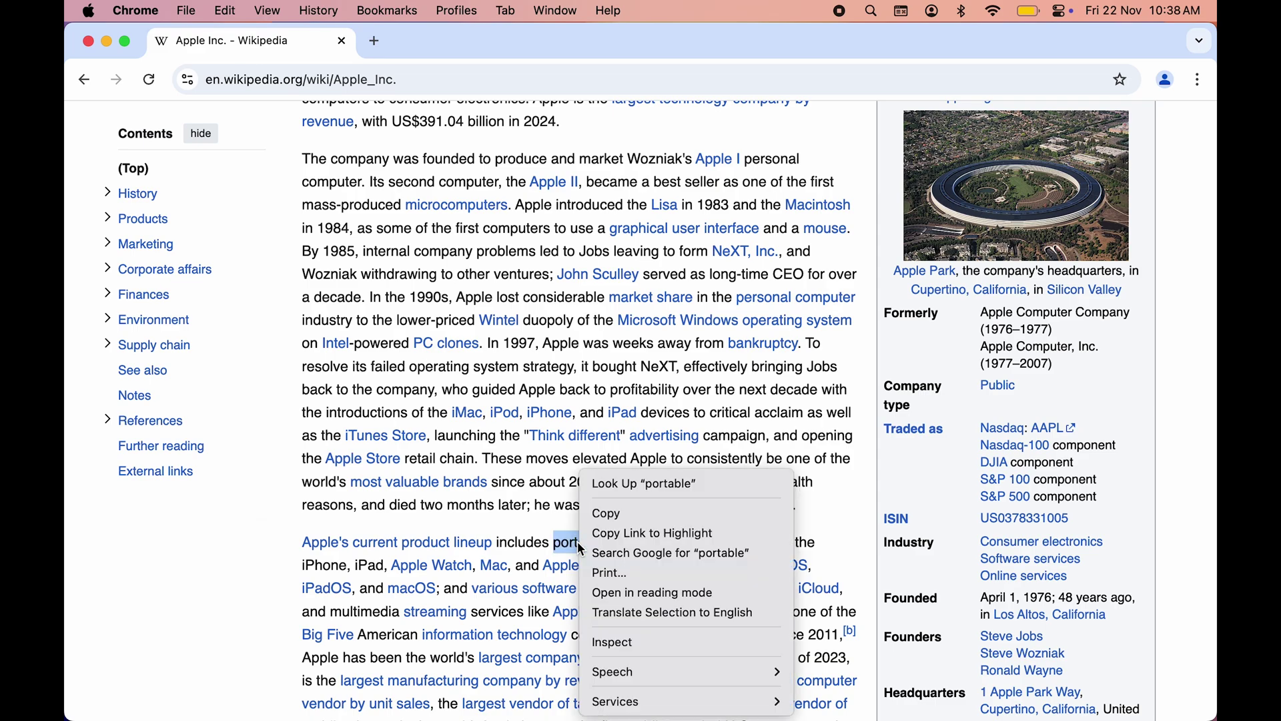
pyautogui.click(637, 487)
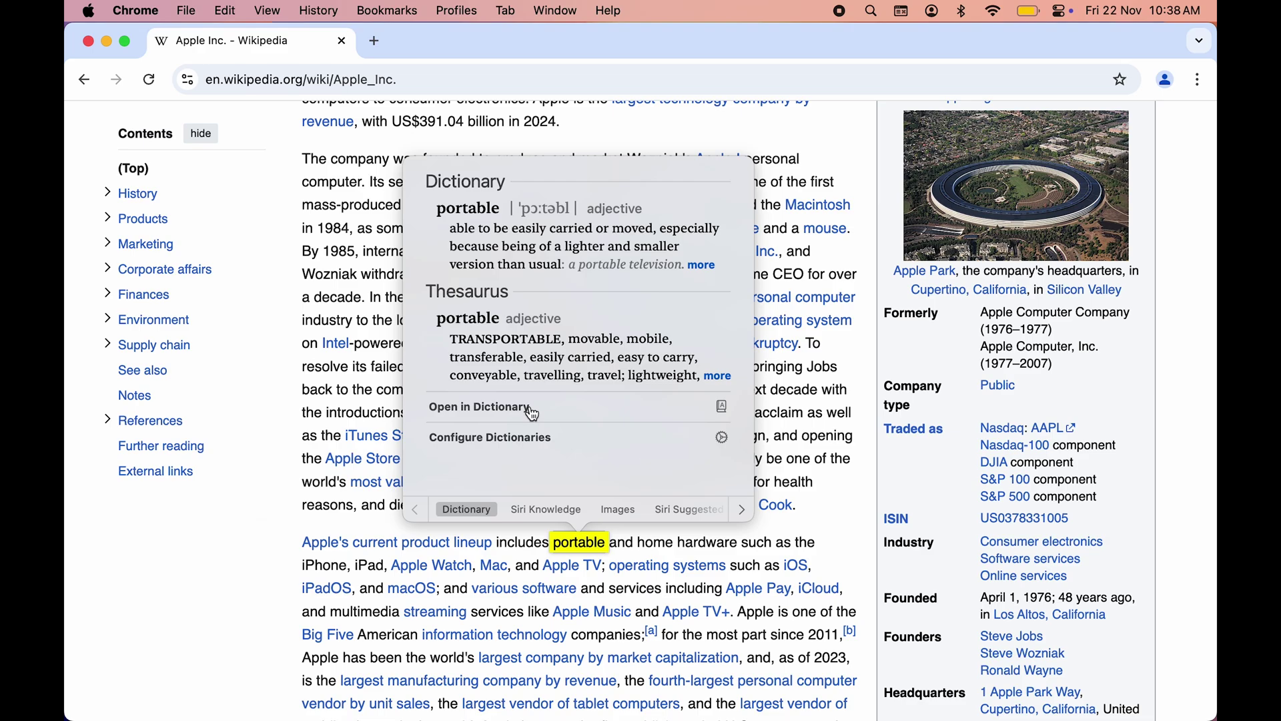
pyautogui.click(196, 581)
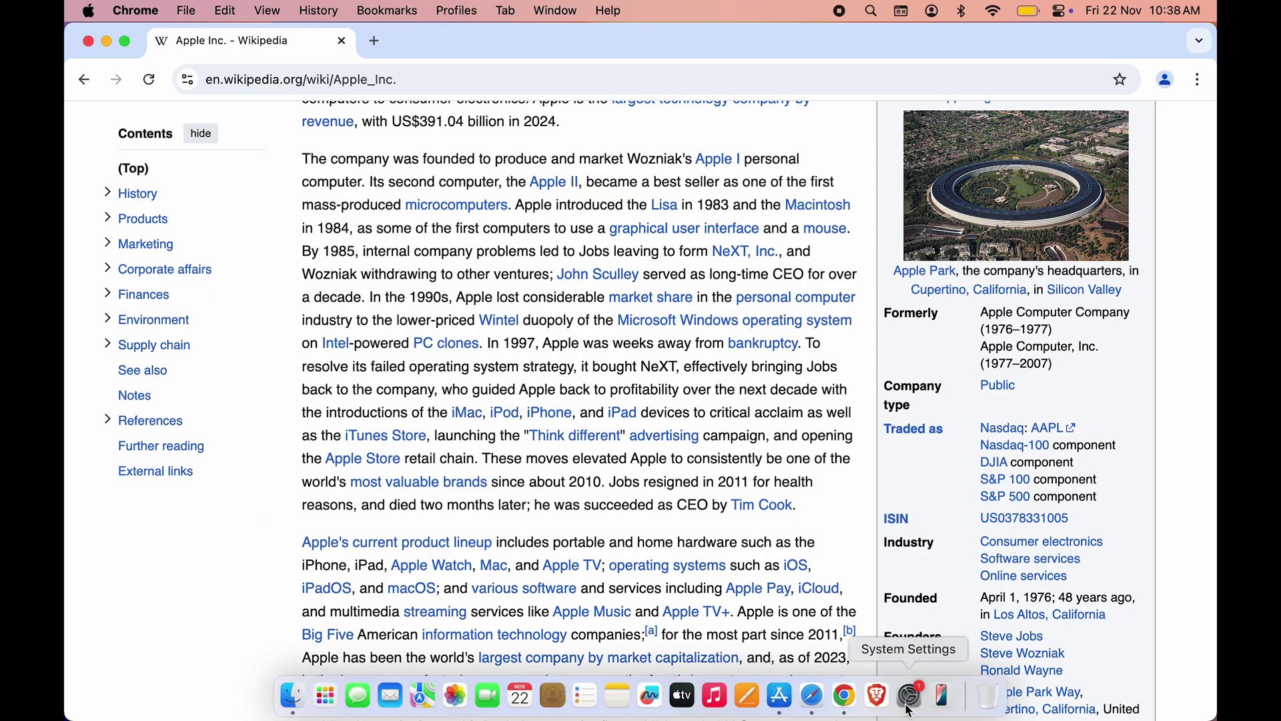
# - Set Trackpad's Look up & data detectors to Tap with Three Fingers, then look up 'American'
pyautogui.click(911, 687)
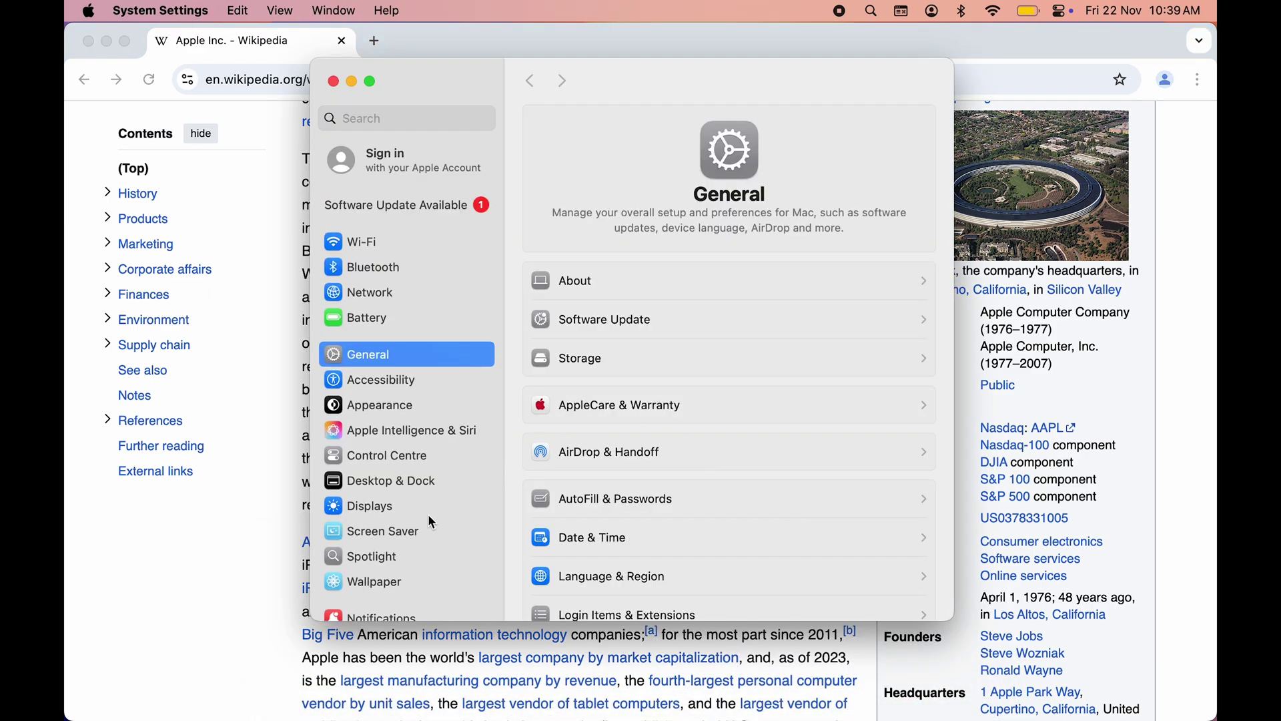
pyautogui.scroll(-6, 428, 515)
pyautogui.click(366, 572)
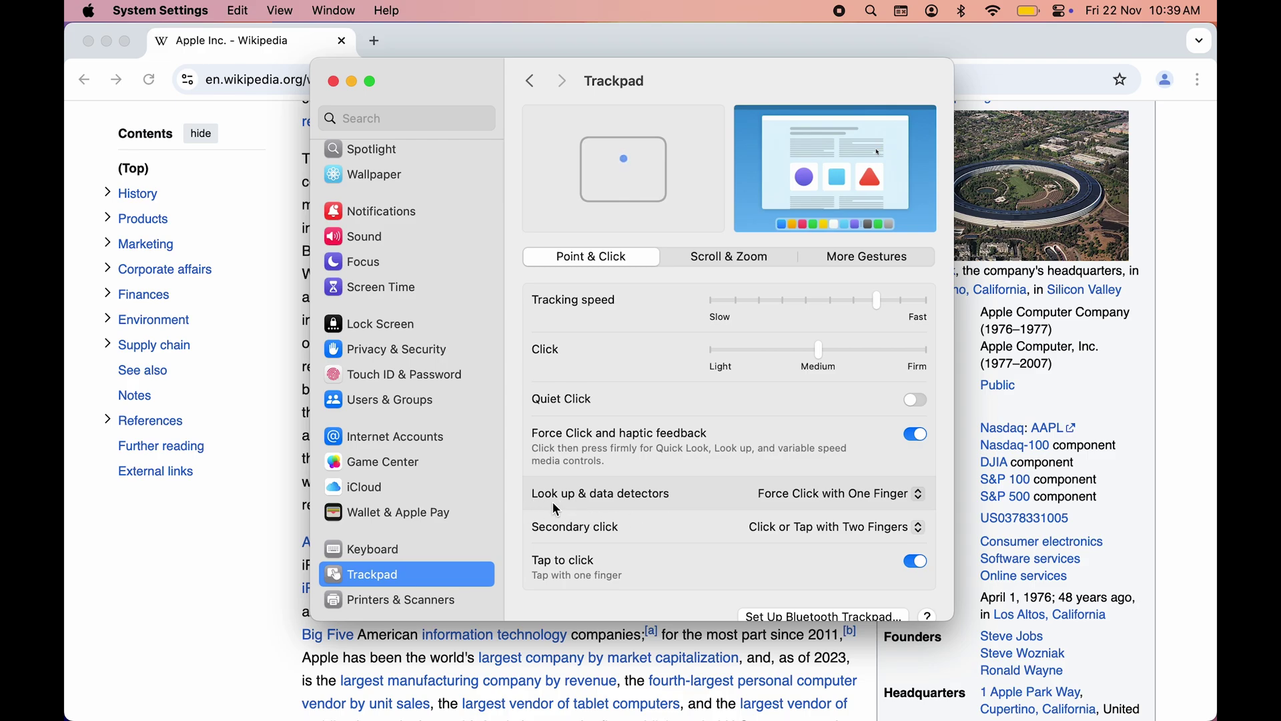
pyautogui.click(766, 494)
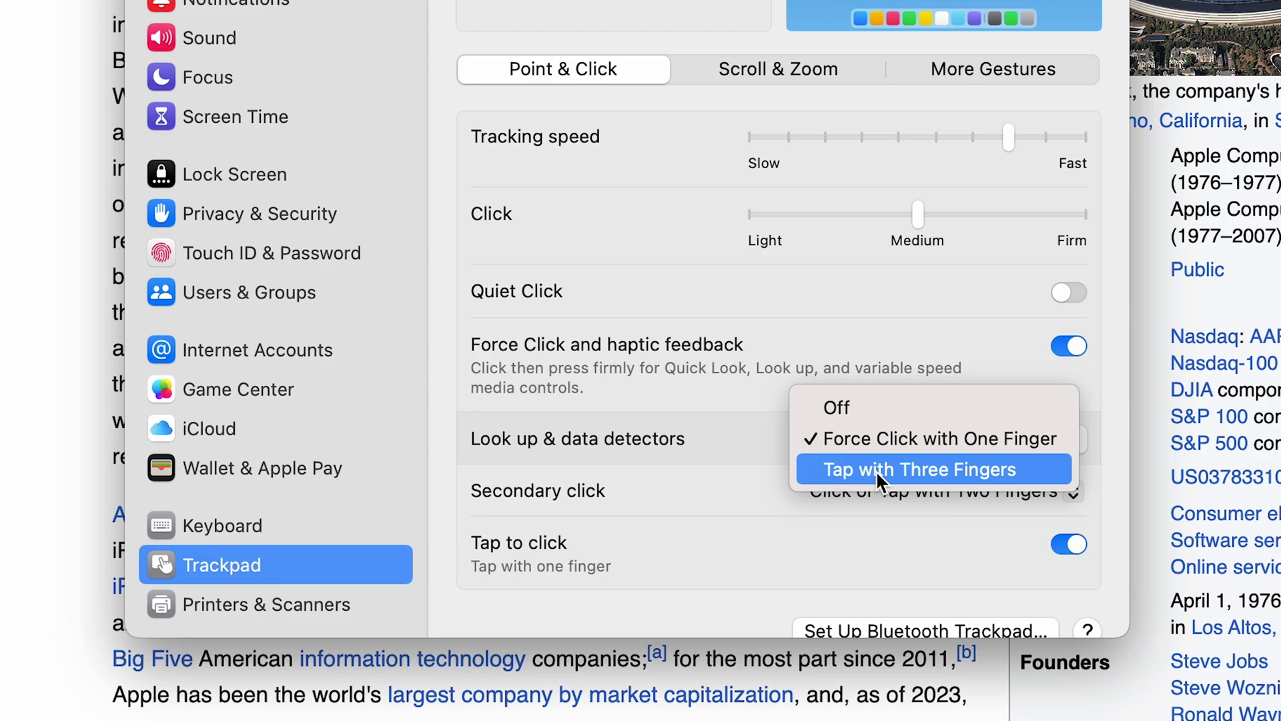
pyautogui.click(954, 469)
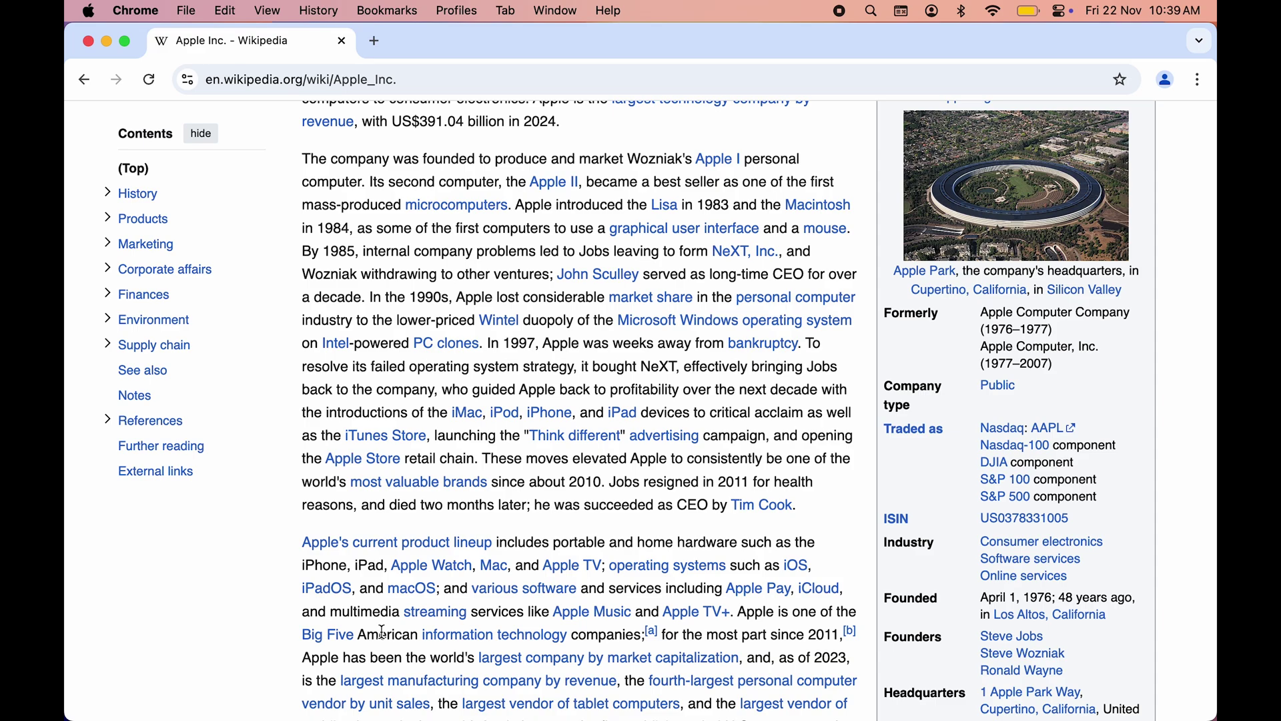
pyautogui.press('ctrl+super+d')
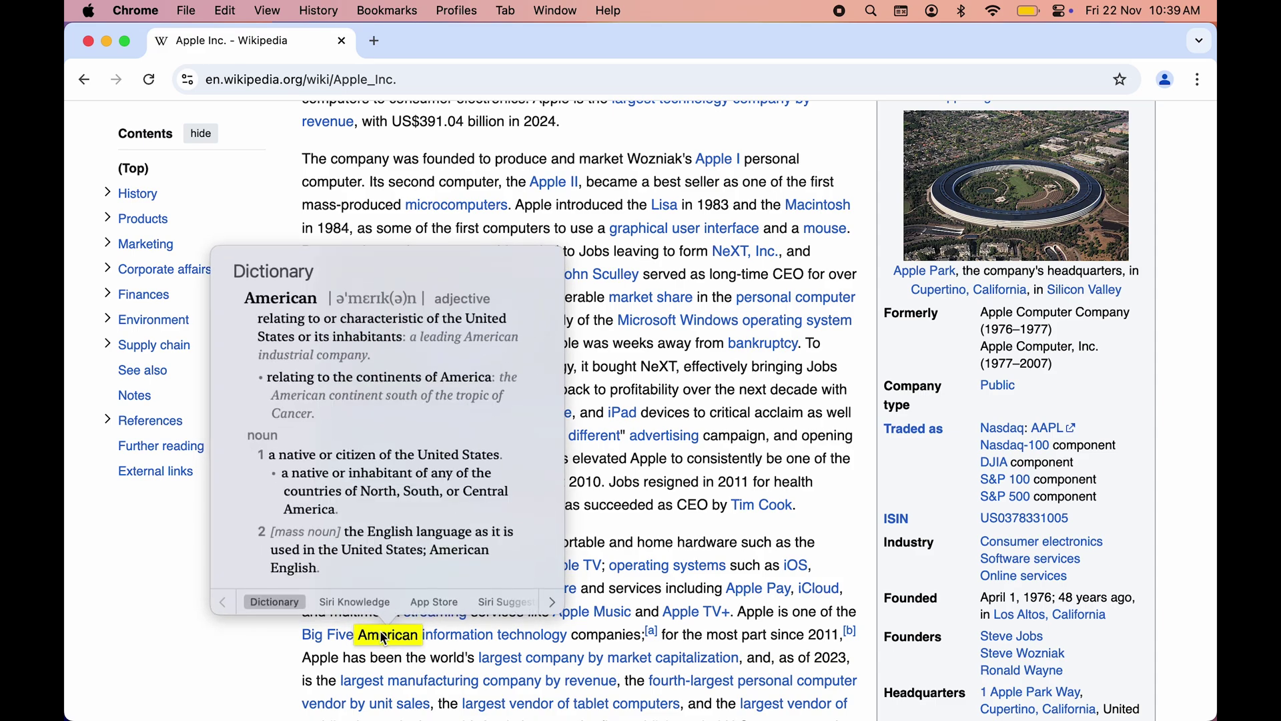
pyautogui.click(172, 570)
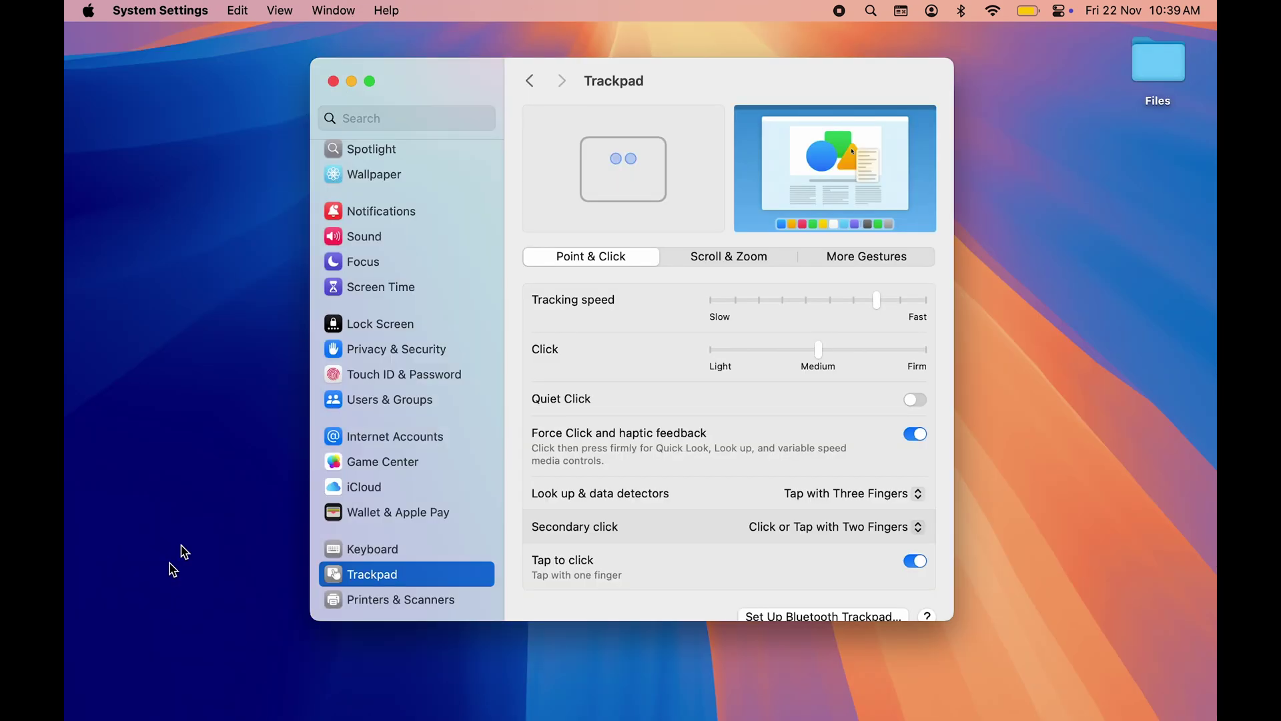
# - Reopen Trackpad settings on More Gestures and bring up Mission Control (Swipe Up with Four Fingers)
pyautogui.press('super+q')
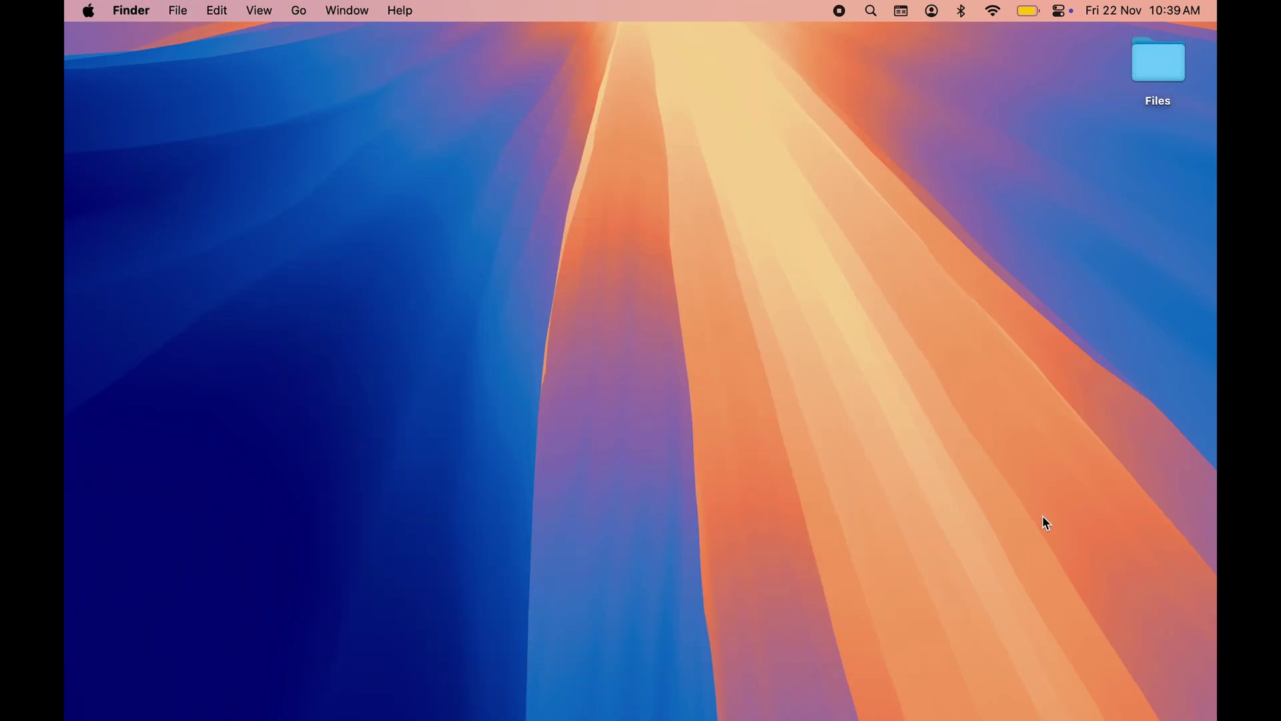
pyautogui.click(909, 695)
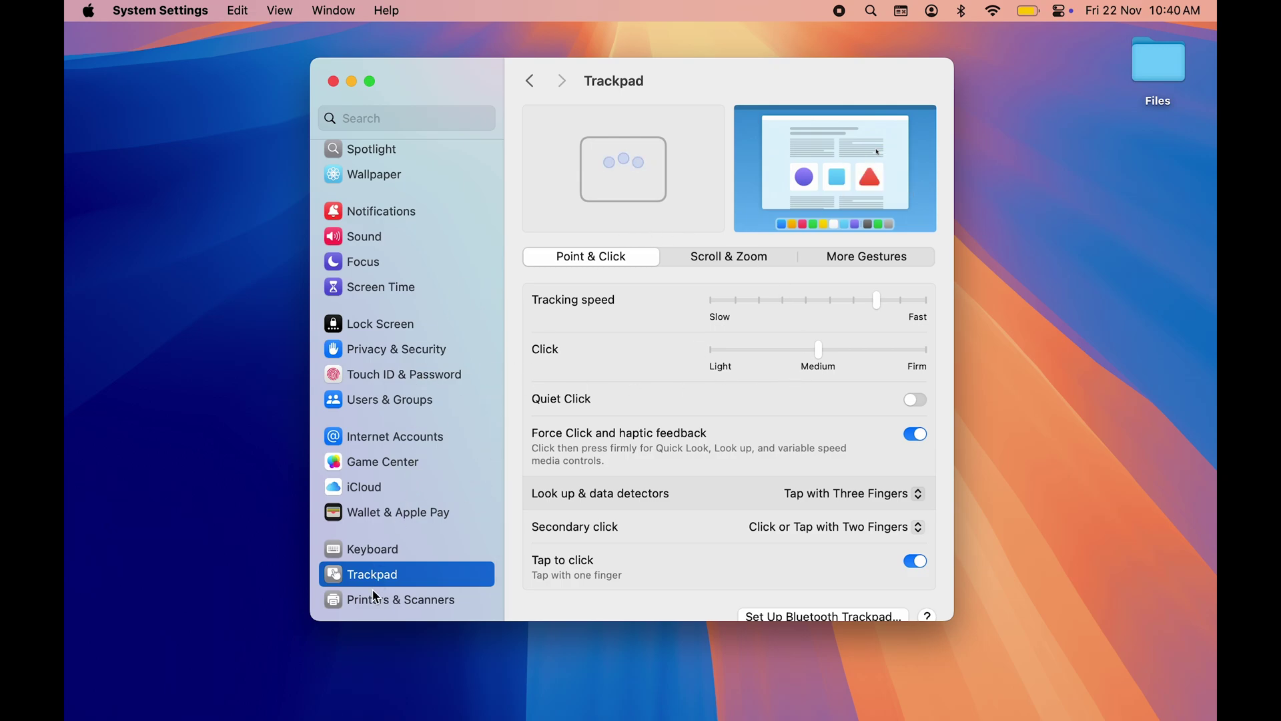
pyautogui.click(875, 261)
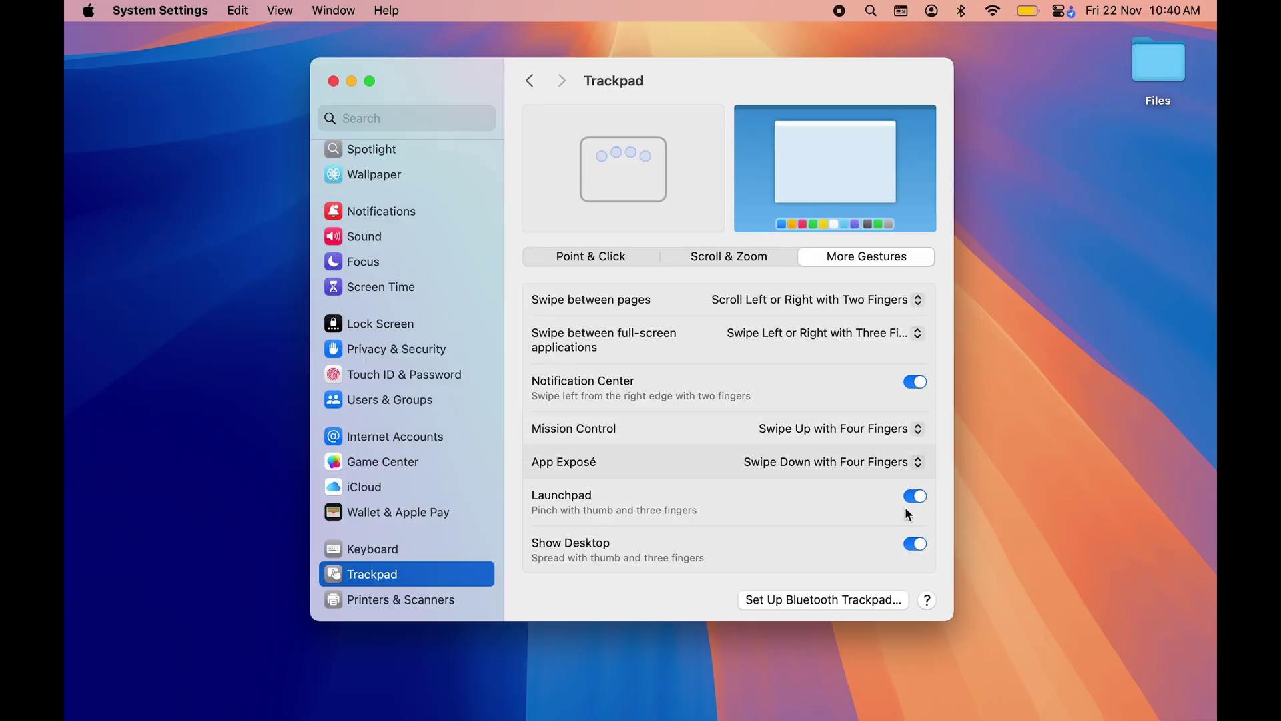
pyautogui.hotkey('ctrl', 'Up')
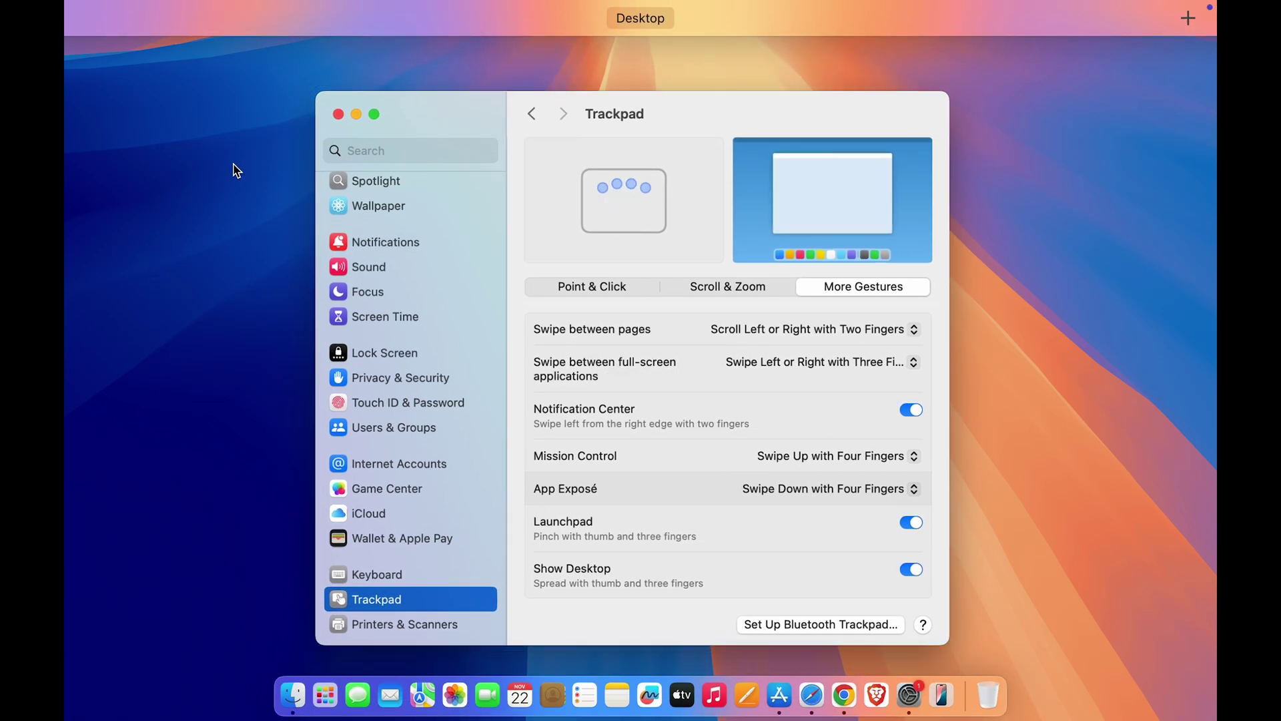
# - Leave Mission Control and open App Store, Safari and Chrome's Wikipedia window
pyautogui.click(702, 130)
pyautogui.click(779, 695)
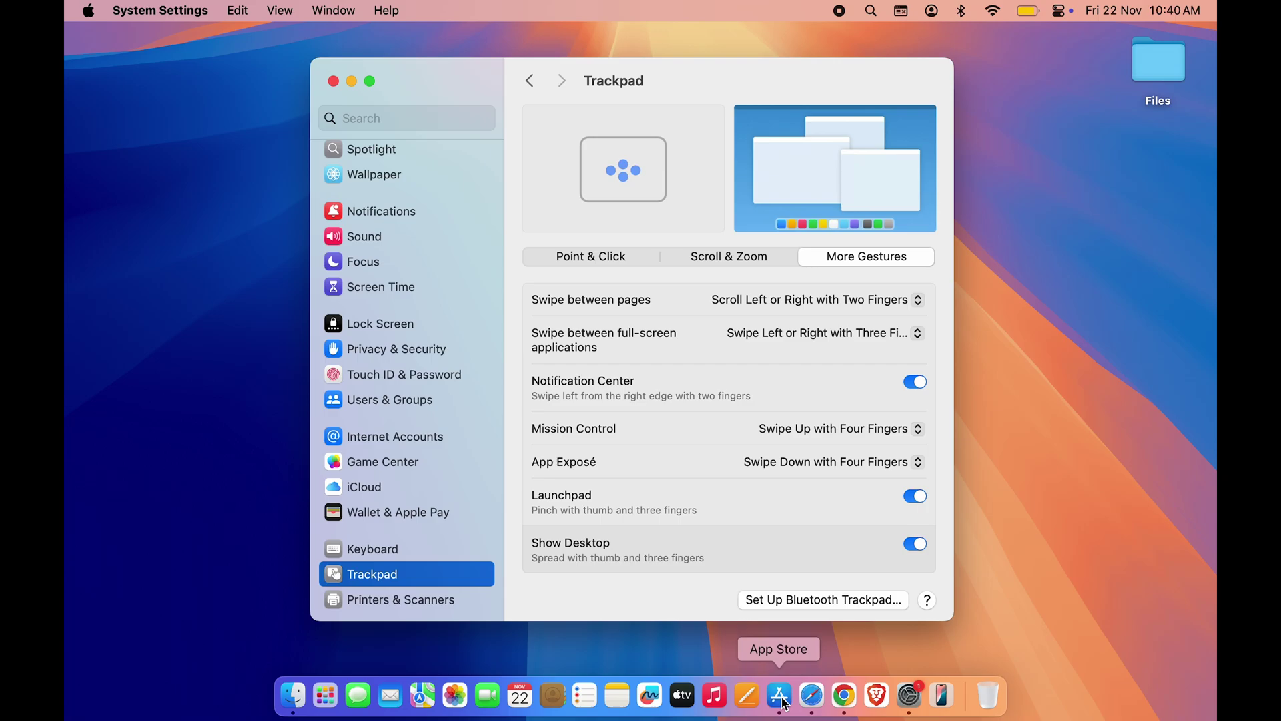
pyautogui.click(813, 696)
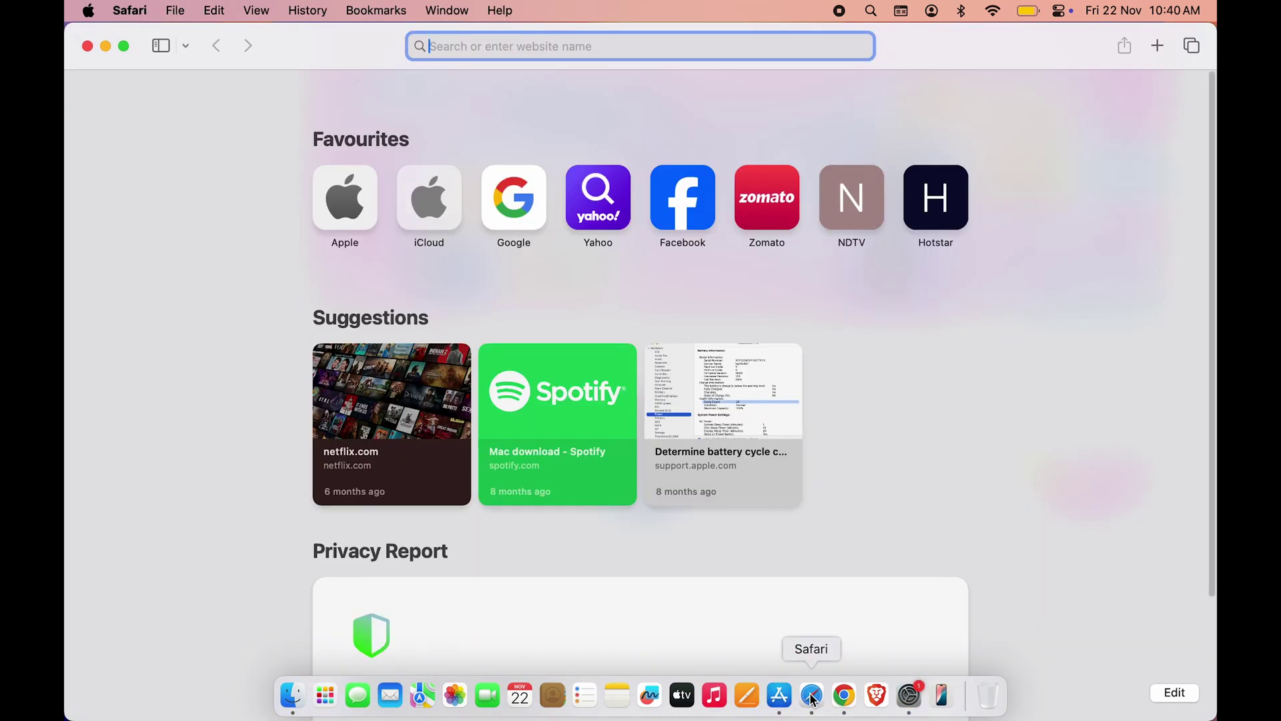
pyautogui.click(845, 701)
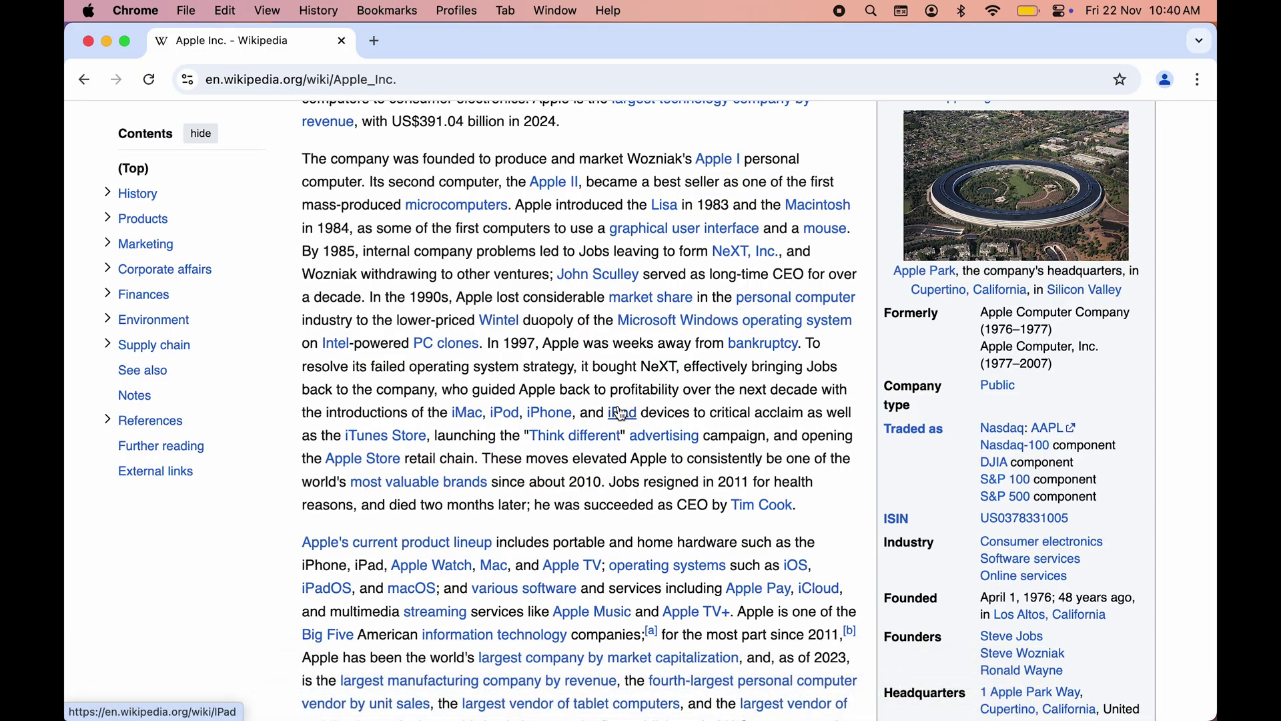
# - Use Mission Control to switch to App Store, then Chrome's apple.com window, then show the desktop
pyautogui.moveTo(622, 414)
pyautogui.hotkey('ctrl', 'Up')
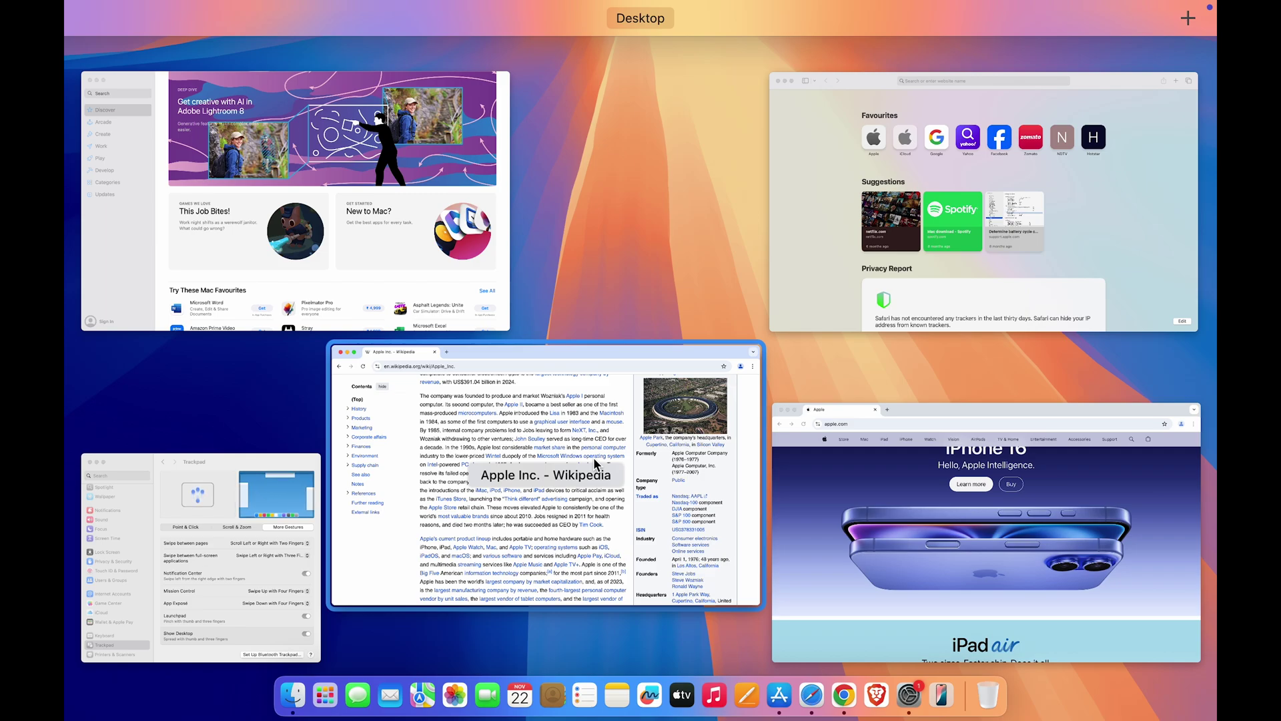
pyautogui.click(382, 241)
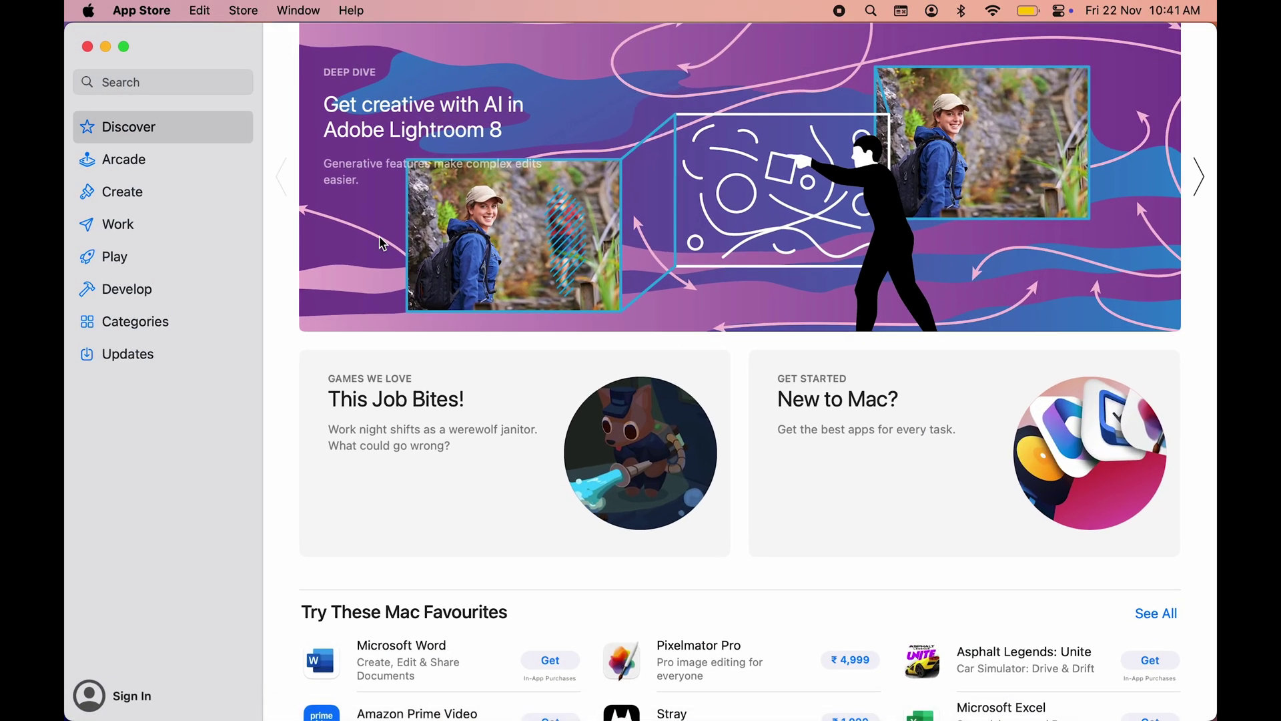
pyautogui.hotkey('ctrl', 'Up')
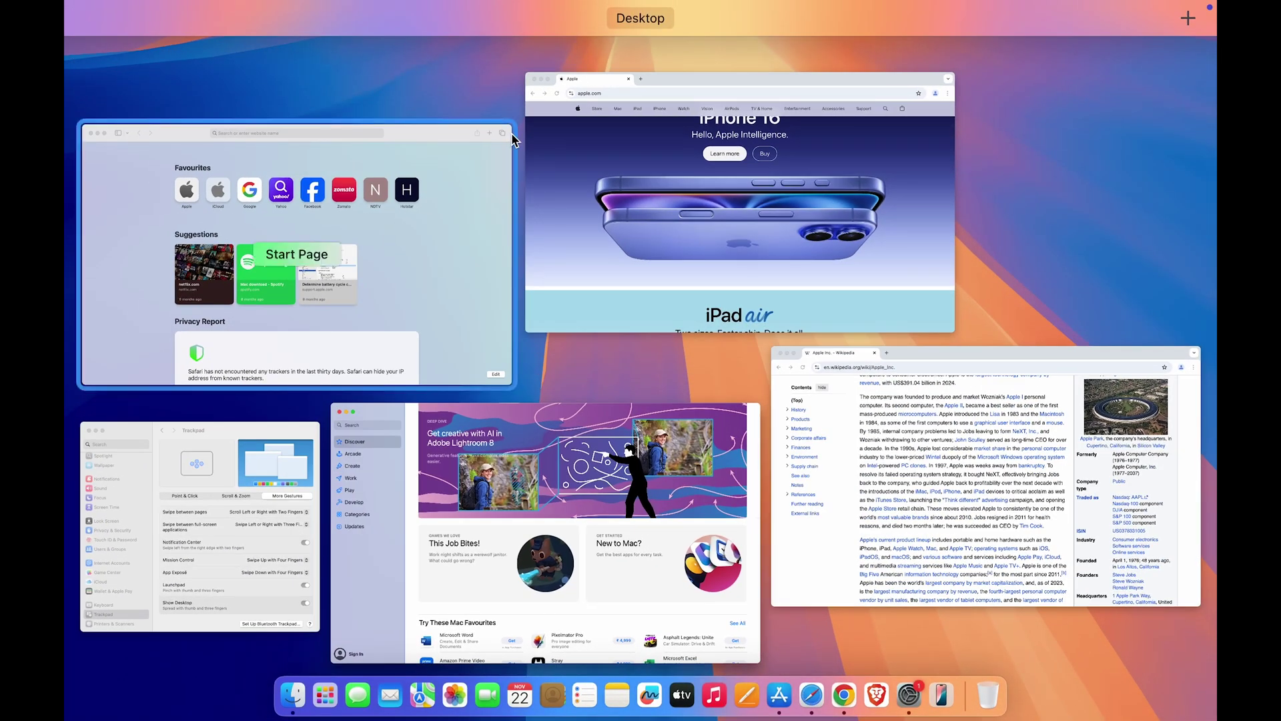
pyautogui.click(588, 195)
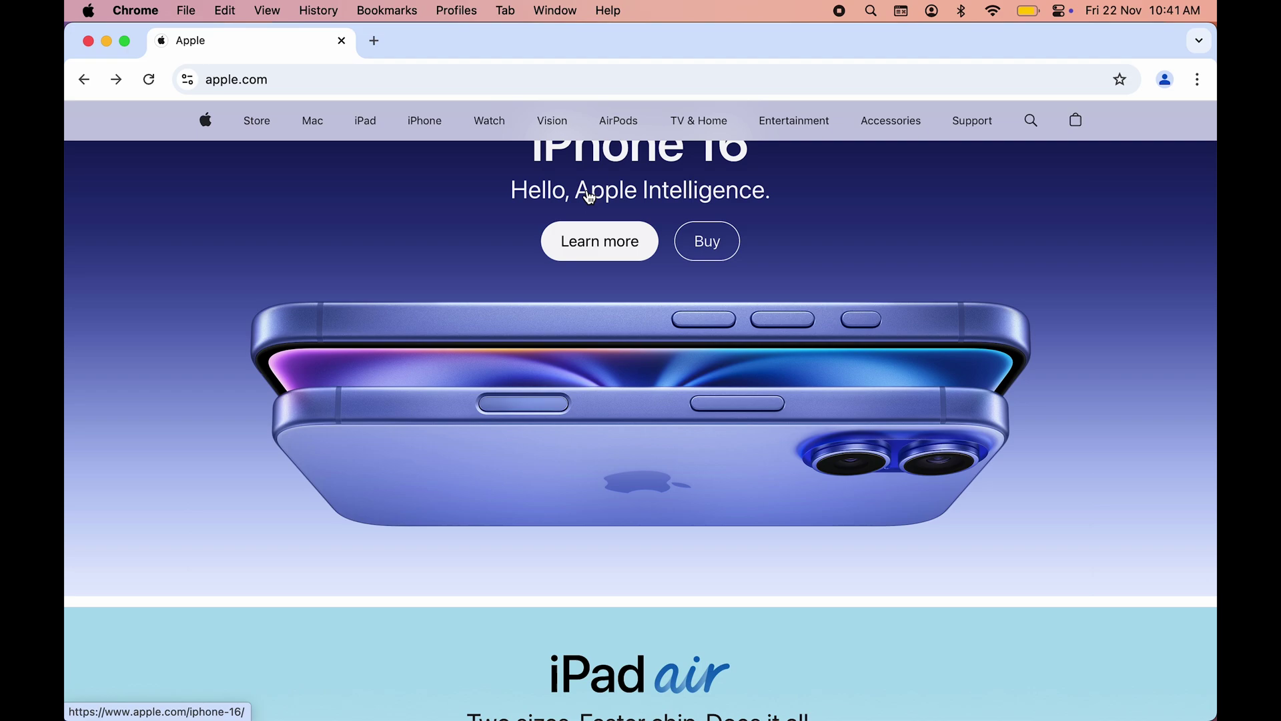
pyautogui.press('F11')
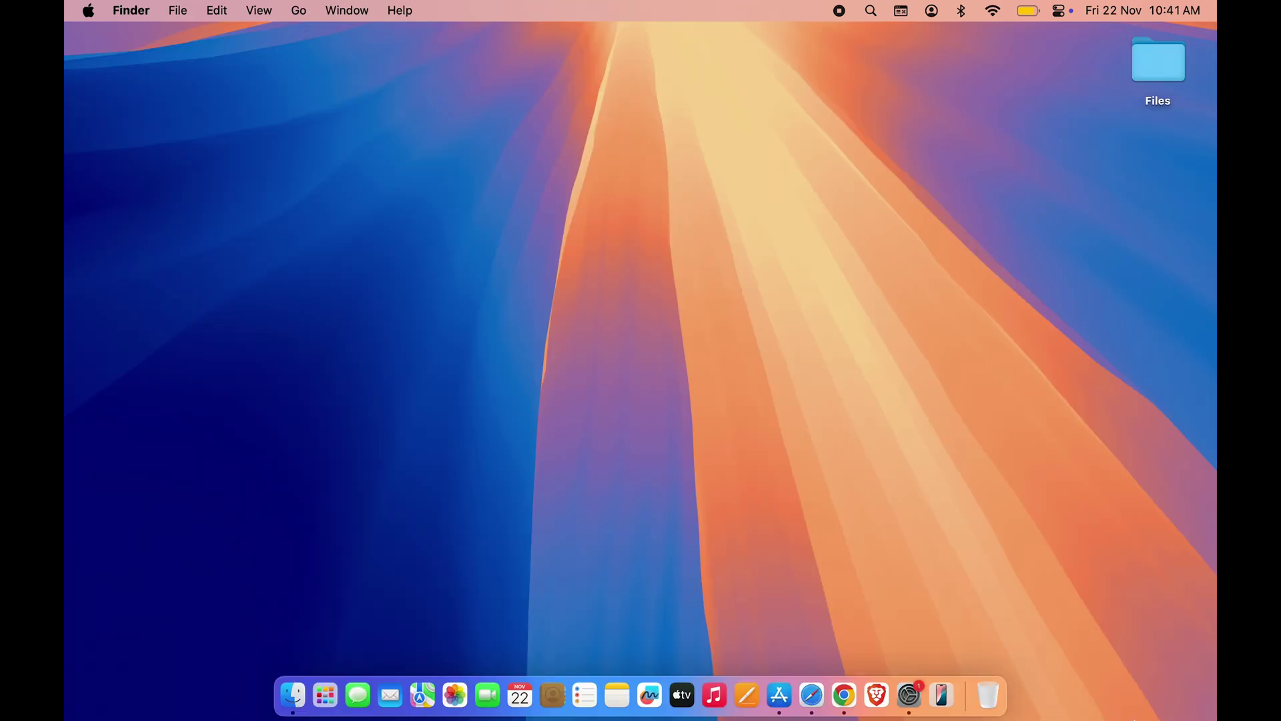